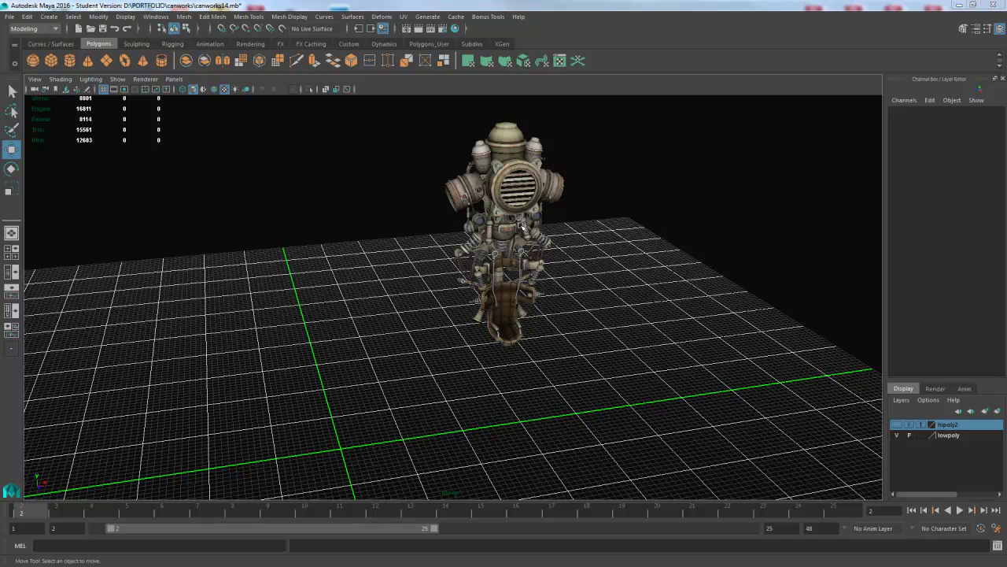
- Select the Canworks robot and nudge it slightly along the X axis
click(500, 232)
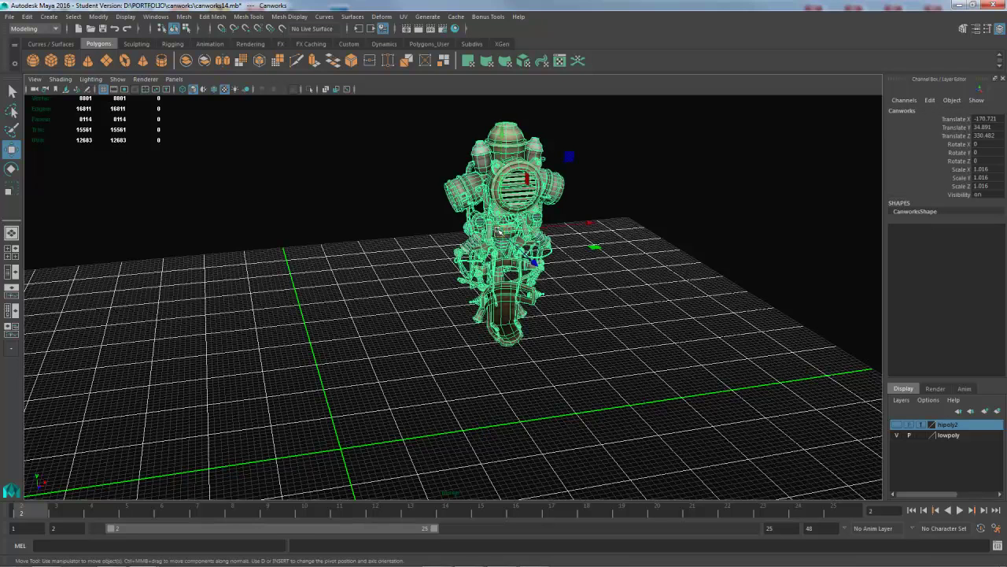
click(607, 182)
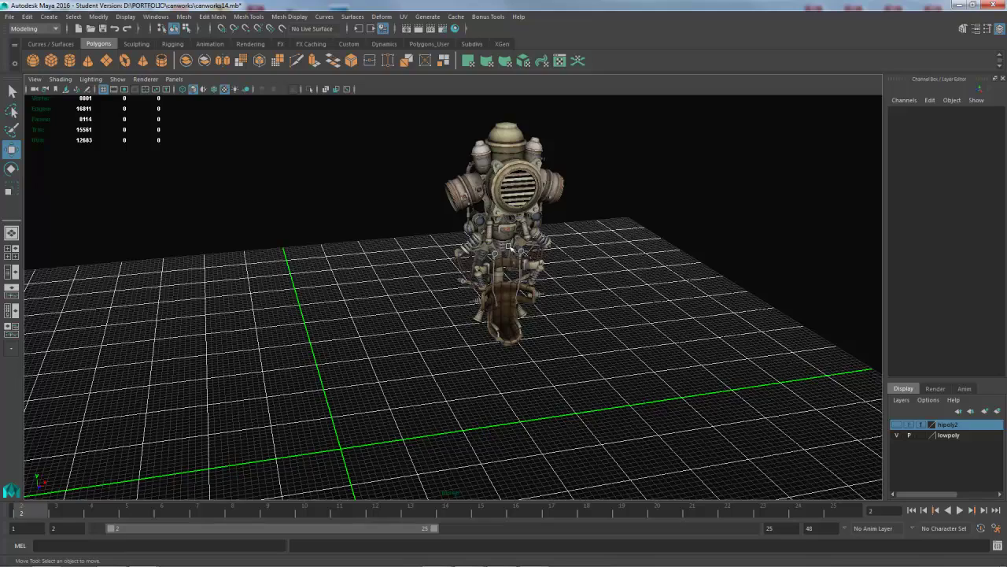
click(504, 235)
mouse_move(610, 289)
alt+mouse_down()
mouse_move(588, 273)
mouse_move(616, 292)
alt+mouse_up()
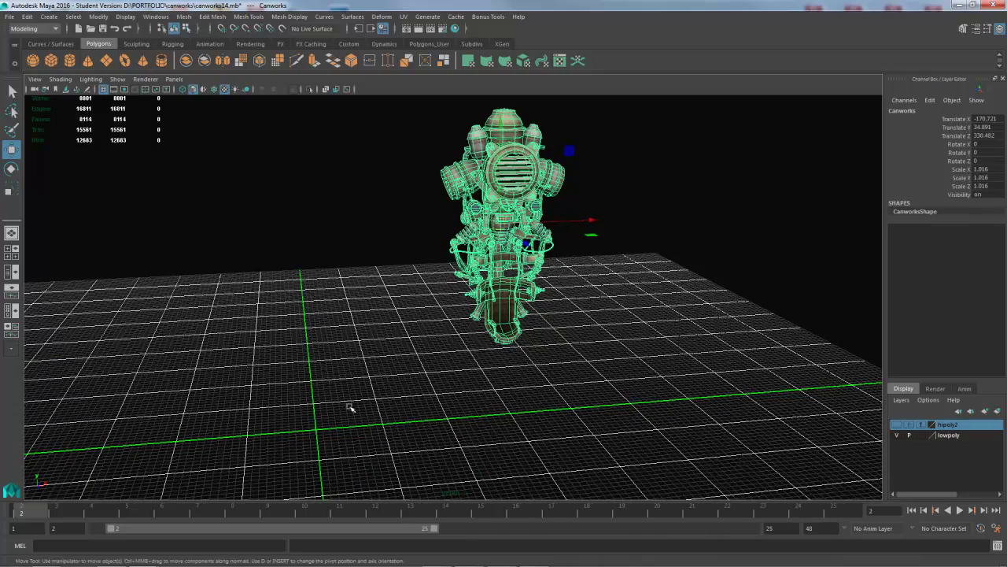
alt+drag(404, 396, 432, 374)
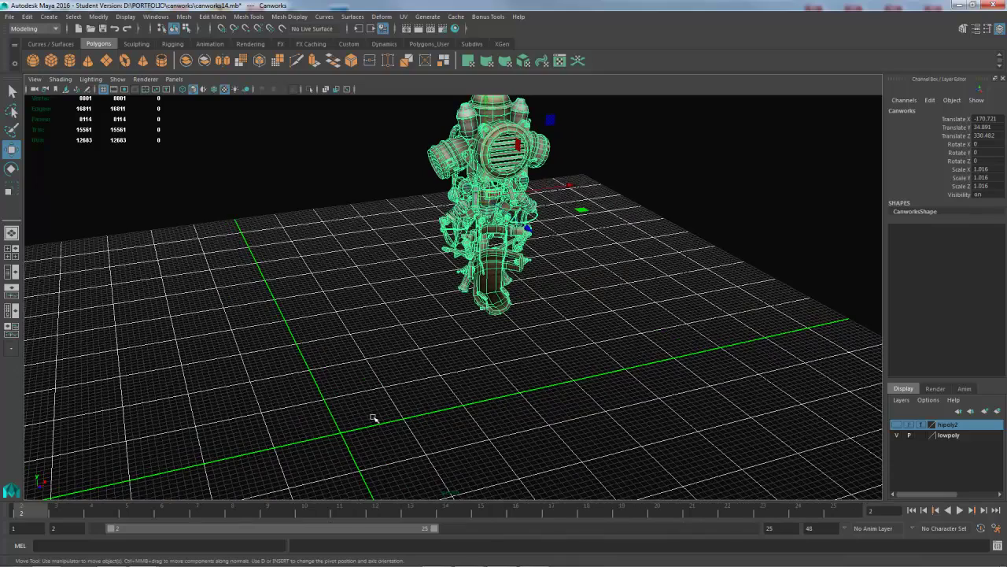
alt+drag(399, 416, 396, 399)
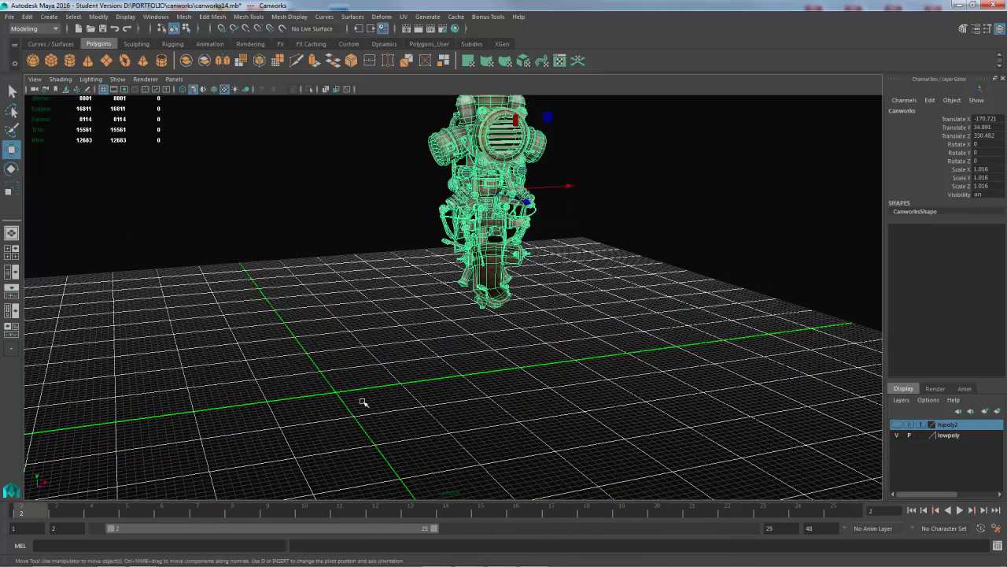
mouse_move(377, 353)
alt+mouse_down()
mouse_move(393, 371)
mouse_move(387, 364)
alt+mouse_up()
alt+drag(464, 368, 471, 305)
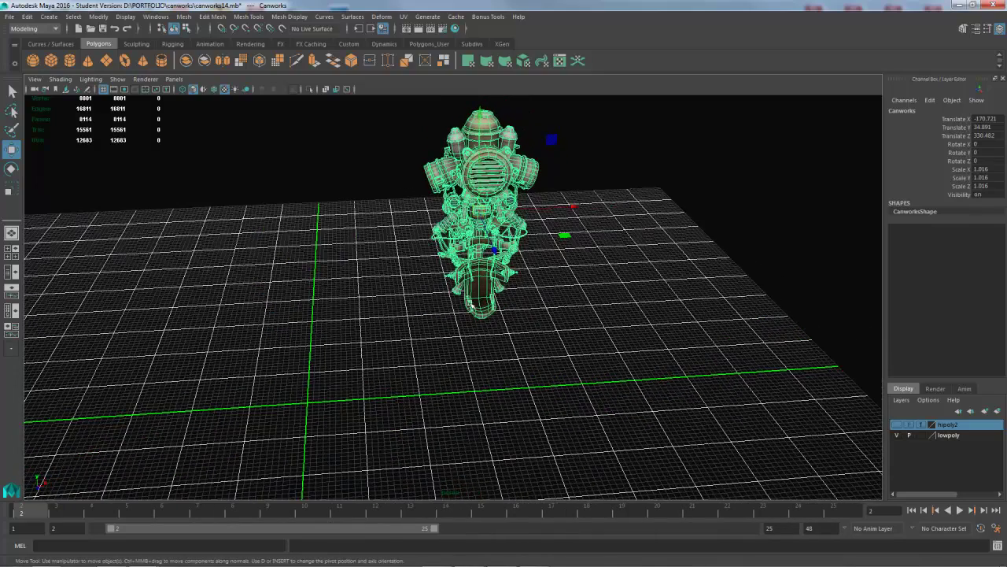
mouse_move(574, 203)
mouse_down()
mouse_move(562, 207)
mouse_move(584, 204)
mouse_up()
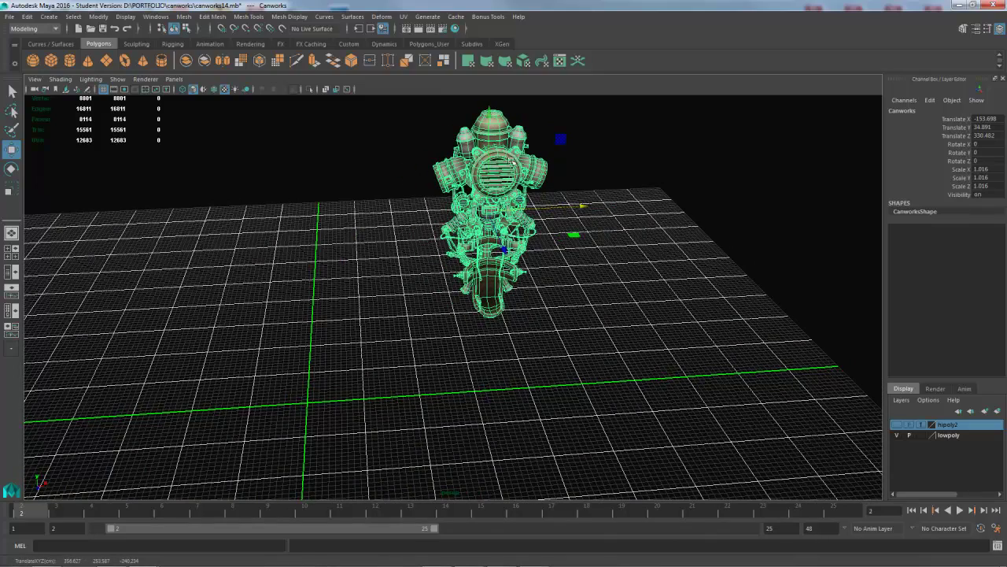
- Orbit around the robot to inspect its front, sides, legs and ground-level view
alt+drag(478, 267, 432, 257)
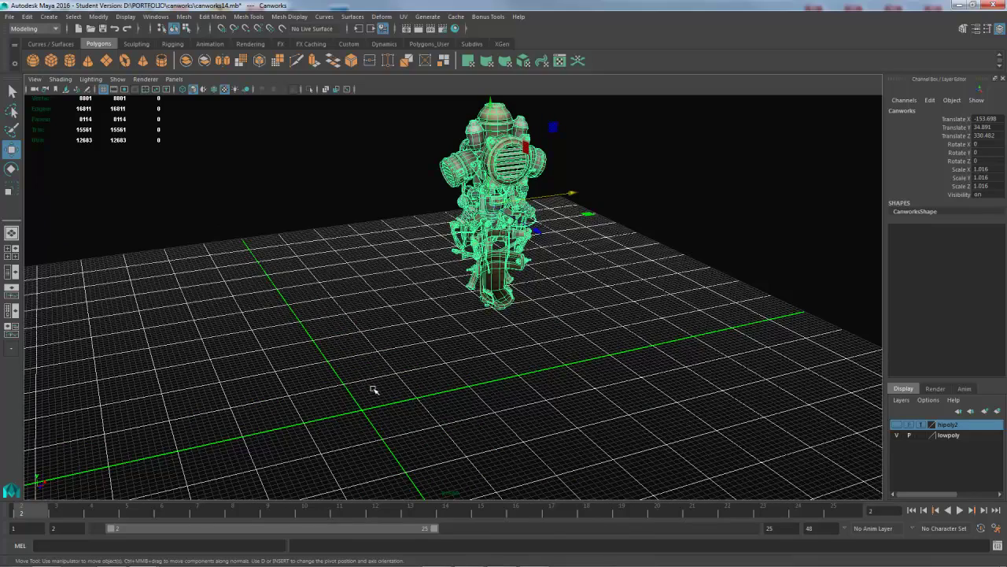
alt+drag(391, 425, 403, 400)
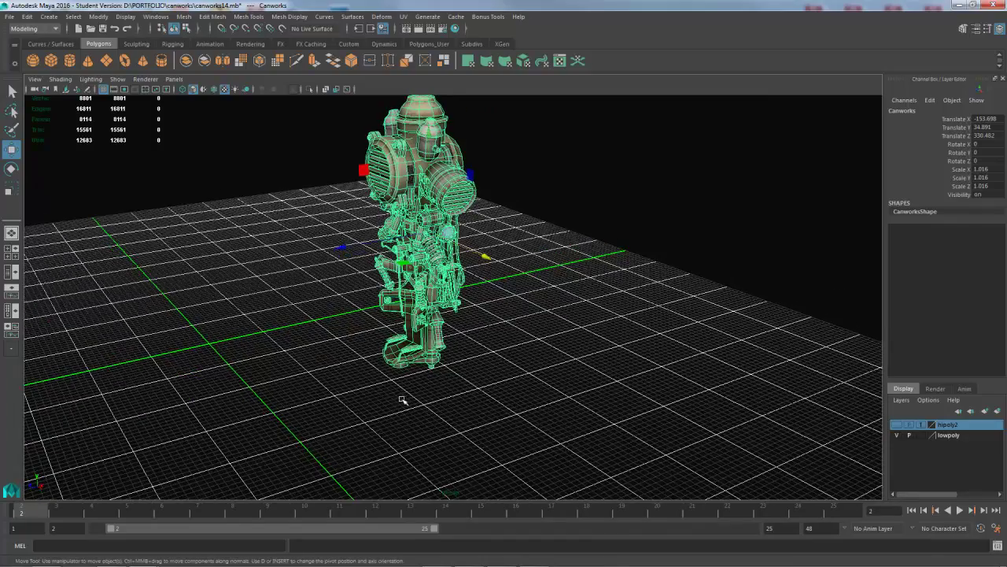
alt+drag(433, 166, 583, 216)
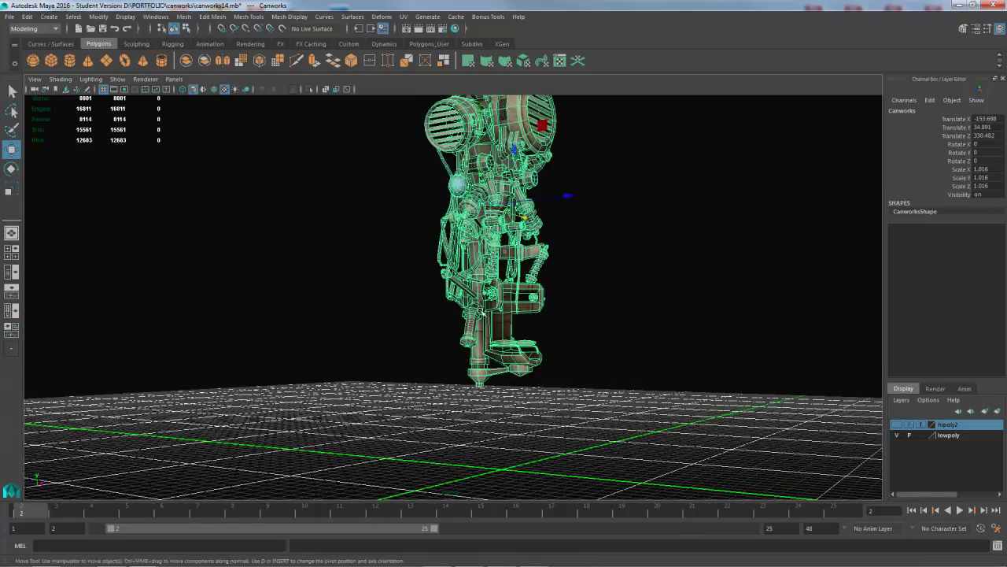
alt+drag(481, 311, 453, 356)
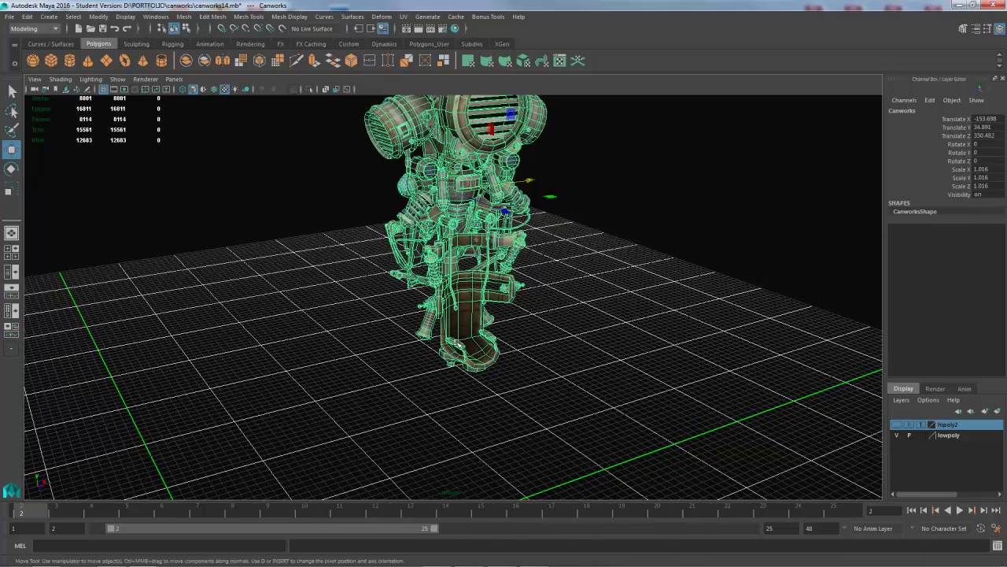
alt+drag(467, 344, 467, 346)
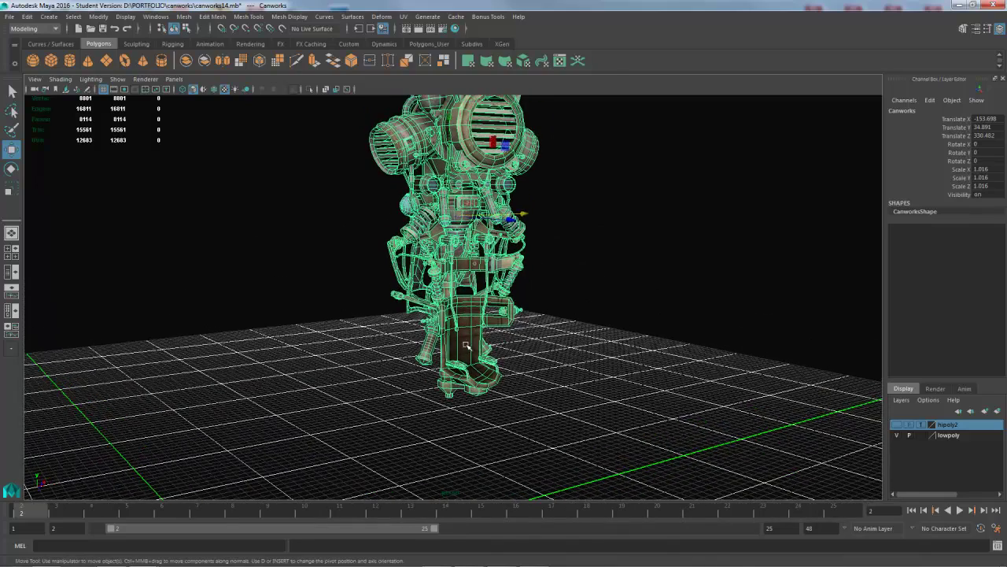
alt+drag(455, 174, 449, 201)
mouse_move(469, 303)
alt+mouse_down()
mouse_move(472, 281)
mouse_move(474, 312)
alt+mouse_up()
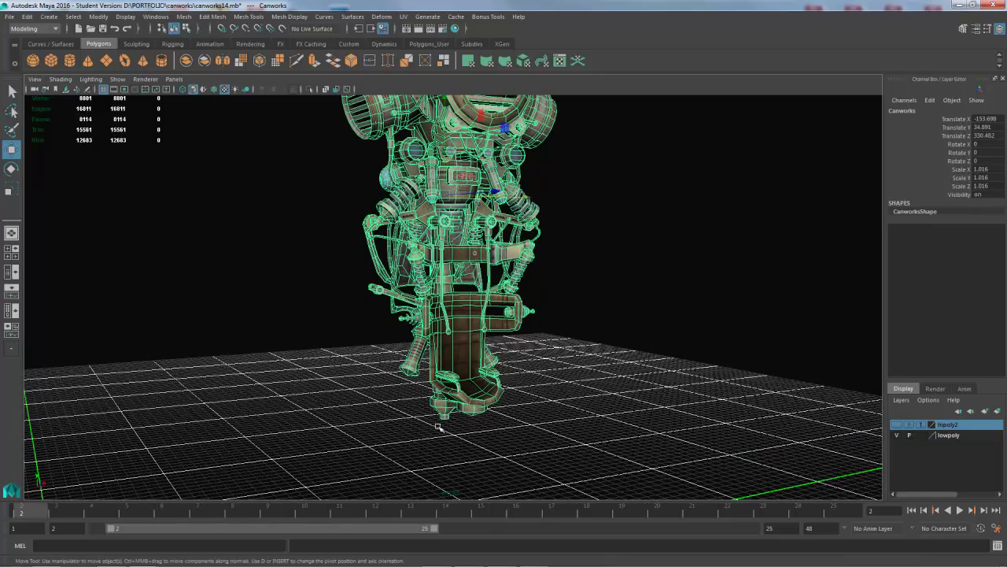
alt+drag(448, 423, 536, 404)
alt+drag(430, 402, 504, 412)
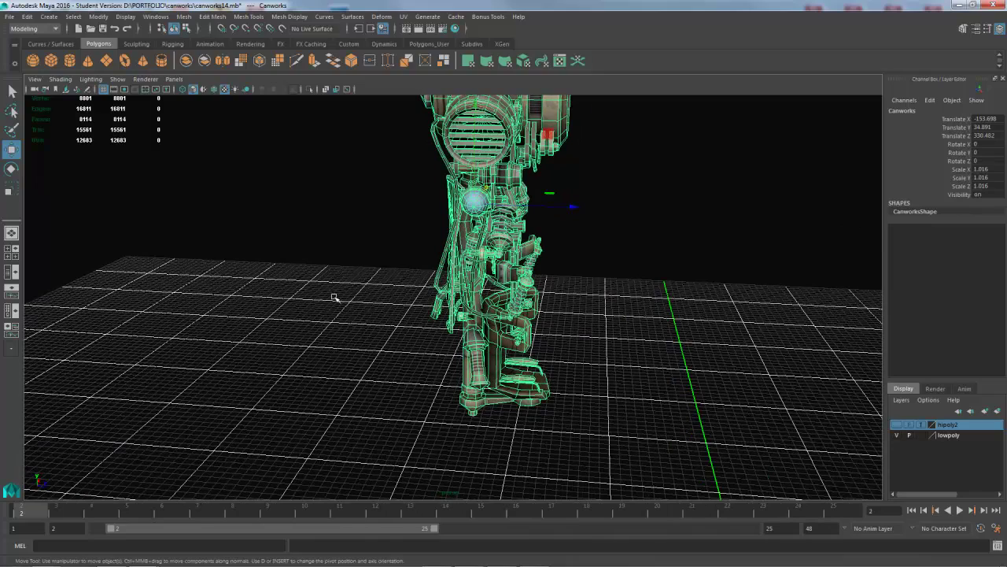
mouse_move(433, 339)
alt+mouse_down()
mouse_move(452, 340)
mouse_move(400, 340)
mouse_move(437, 347)
alt+mouse_up()
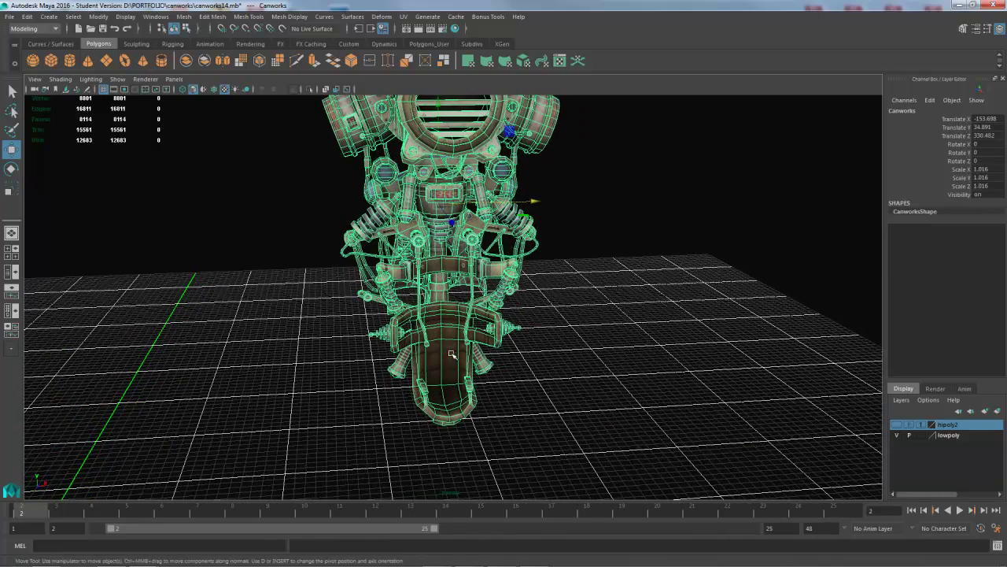
- Snap the robot's pivot point to the bottom vertex of its foot
key(d)
alt+drag(411, 282, 481, 232)
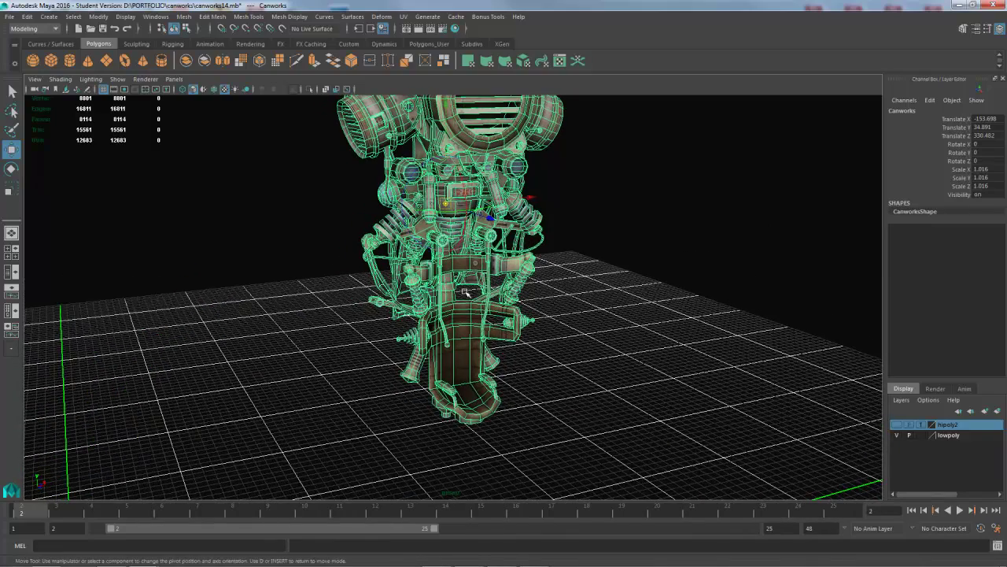
key(d)
drag(446, 100, 447, 113)
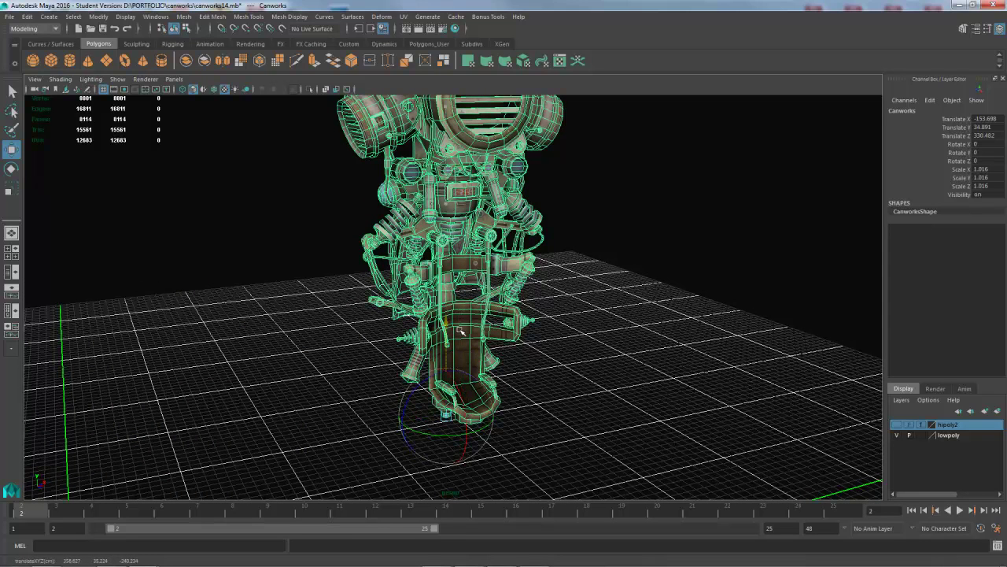
alt+drag(502, 327, 418, 314)
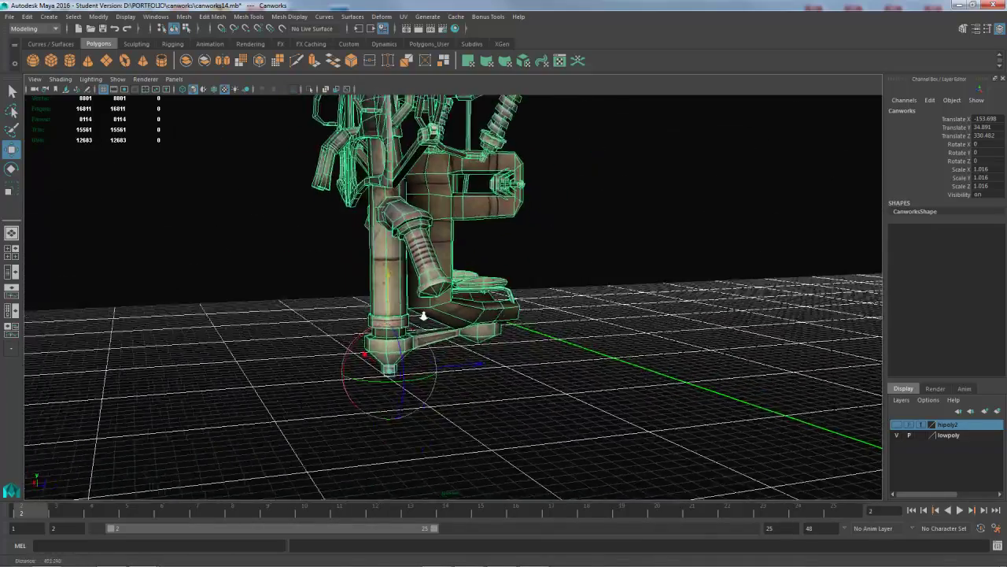
alt+right_drag(418, 315, 602, 310)
alt+drag(601, 310, 557, 328)
key(d)
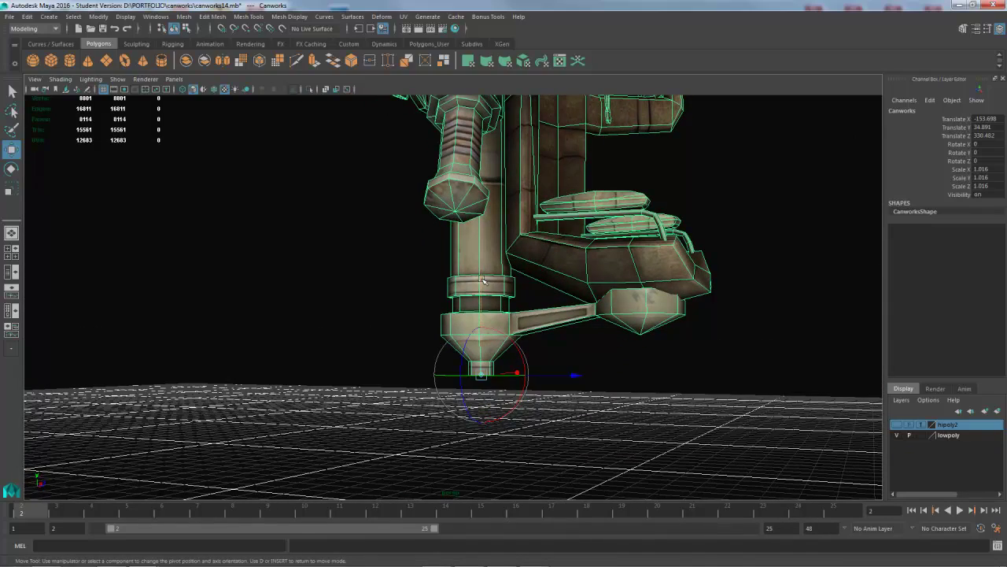
click(483, 280)
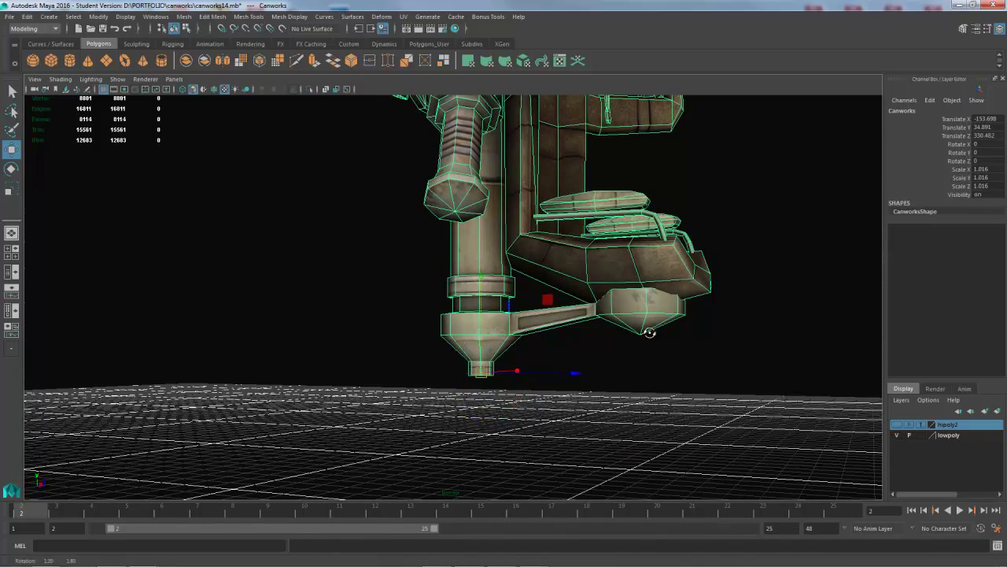
alt+drag(605, 310, 488, 315)
- Move the robot with grid snapping so its foot pivot lands on the world origin
alt+drag(311, 435, 506, 353)
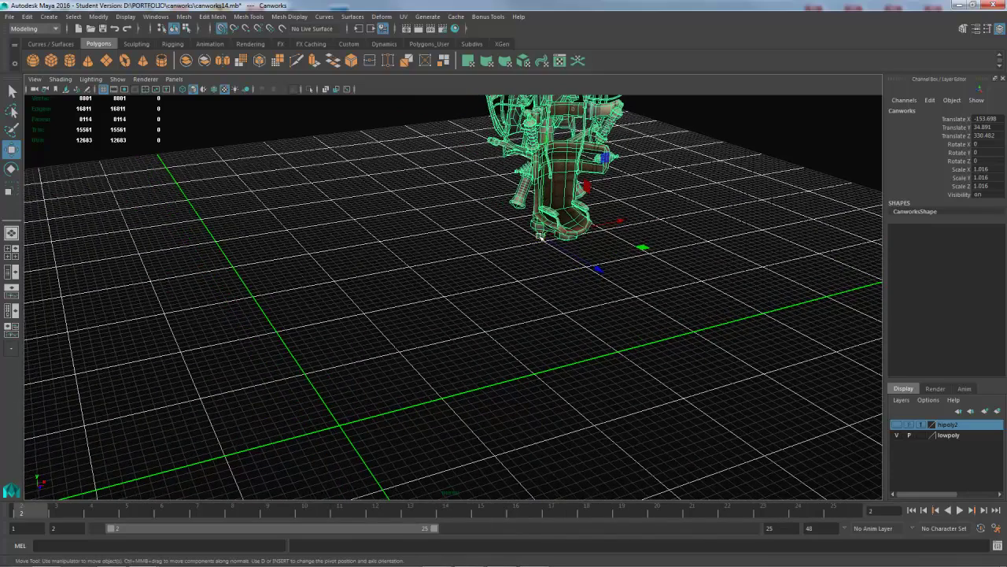
drag(541, 236, 317, 396)
alt+right_drag(317, 396, 418, 409)
key(x)
drag(532, 383, 549, 377)
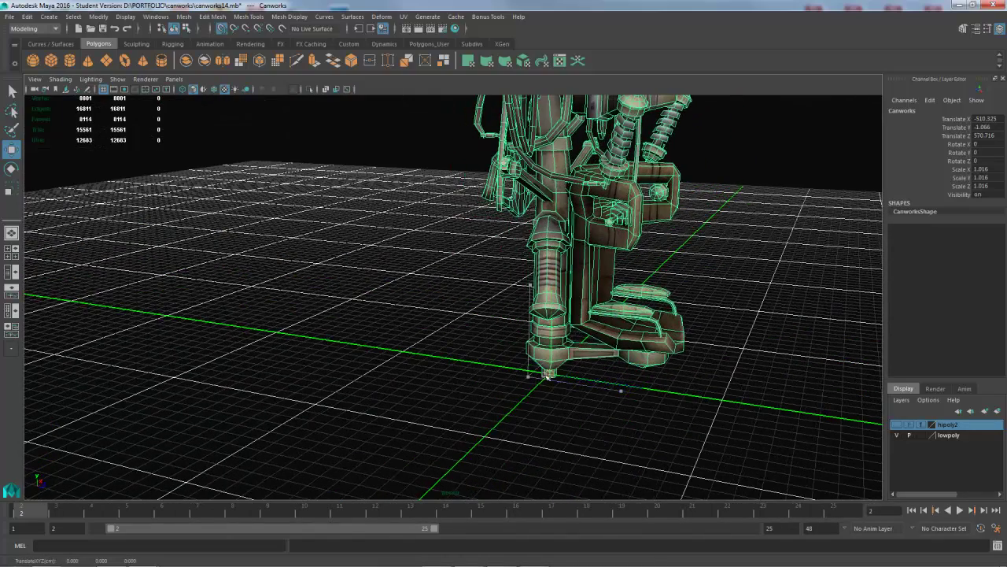
alt+drag(483, 396, 520, 404)
alt+right_drag(519, 405, 529, 379)
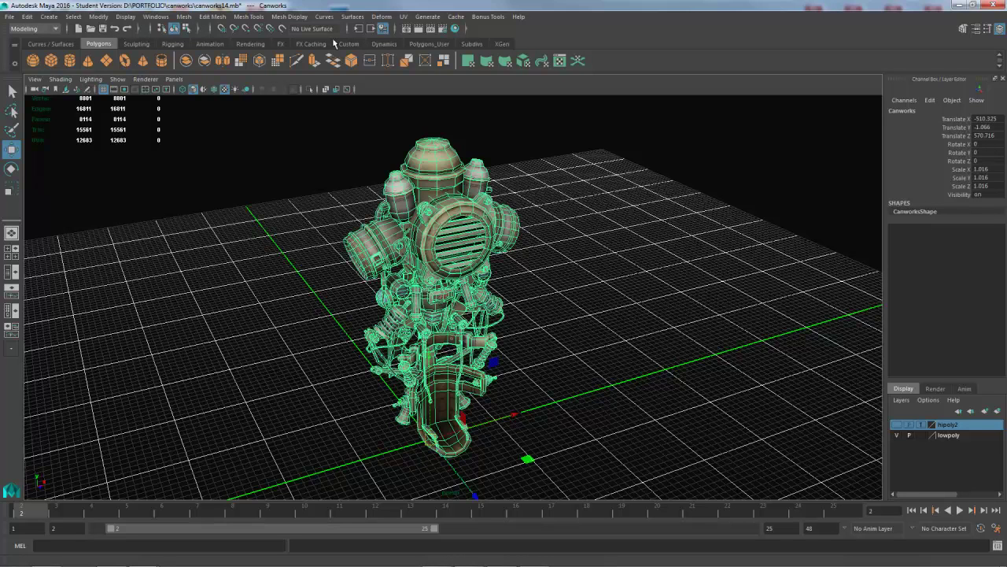
- Apply Modify > Freeze Transformations so the robot reads translate 0, rotate 0, scale 1
click(99, 16)
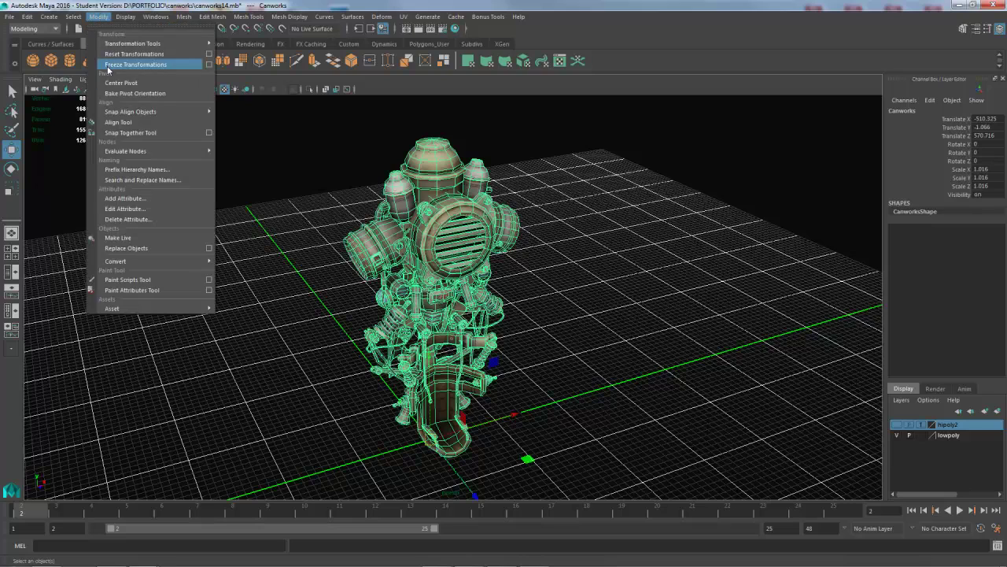
click(107, 69)
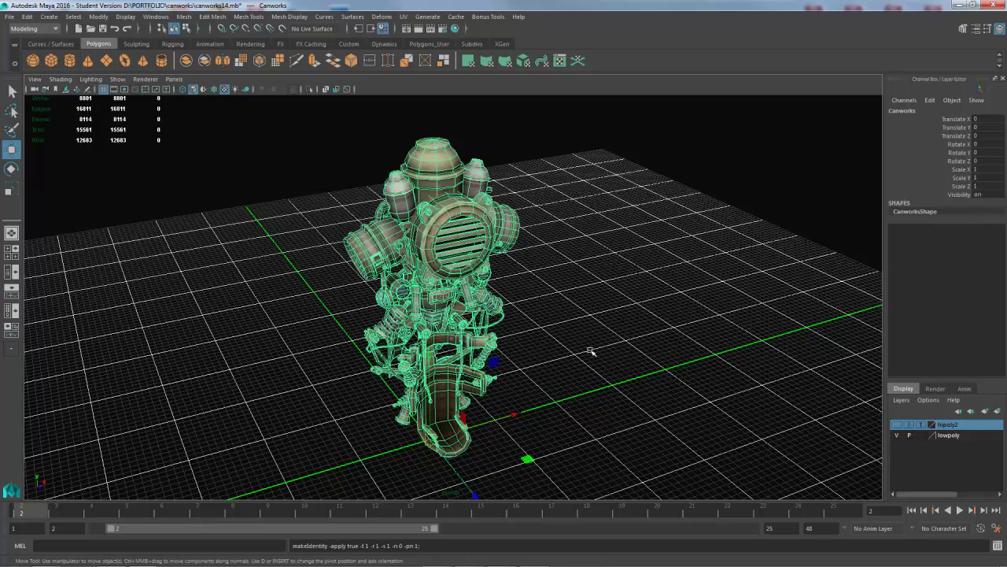
alt+middle_drag(557, 340, 598, 329)
alt+drag(599, 329, 621, 340)
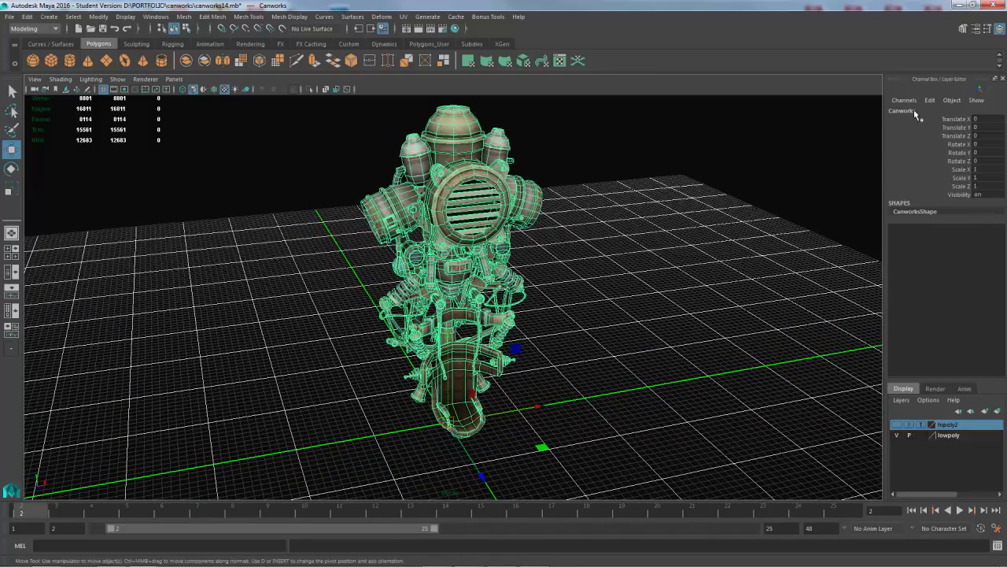
click(5, 18)
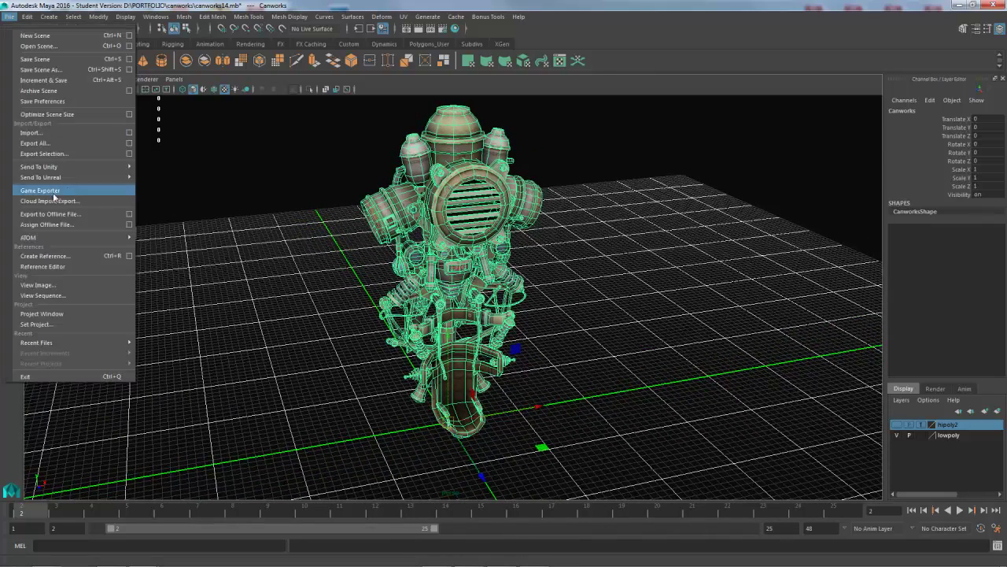
- Start Export Selection for the robot with FBX export as the file type
click(44, 153)
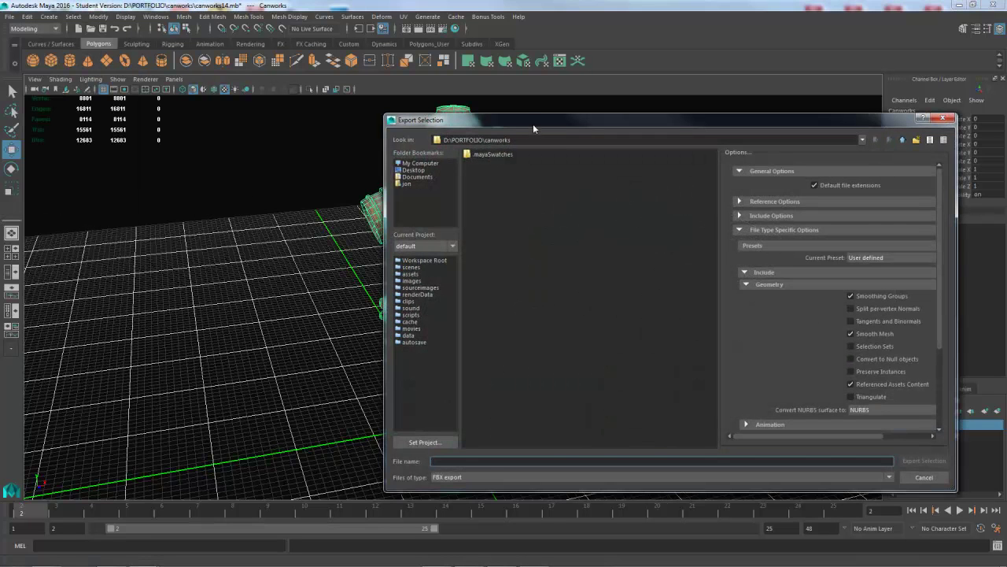
drag(533, 124, 743, 140)
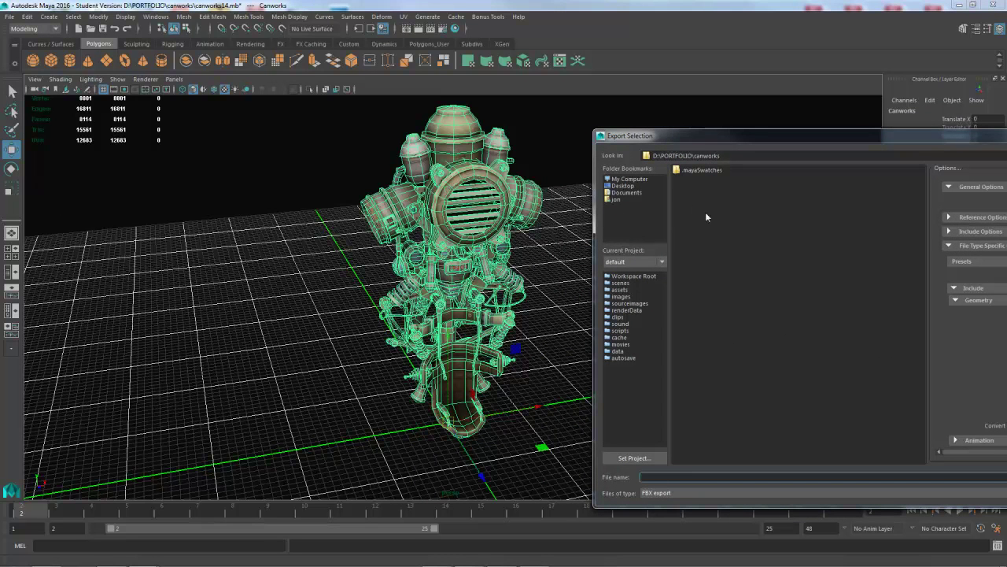
drag(735, 136, 699, 123)
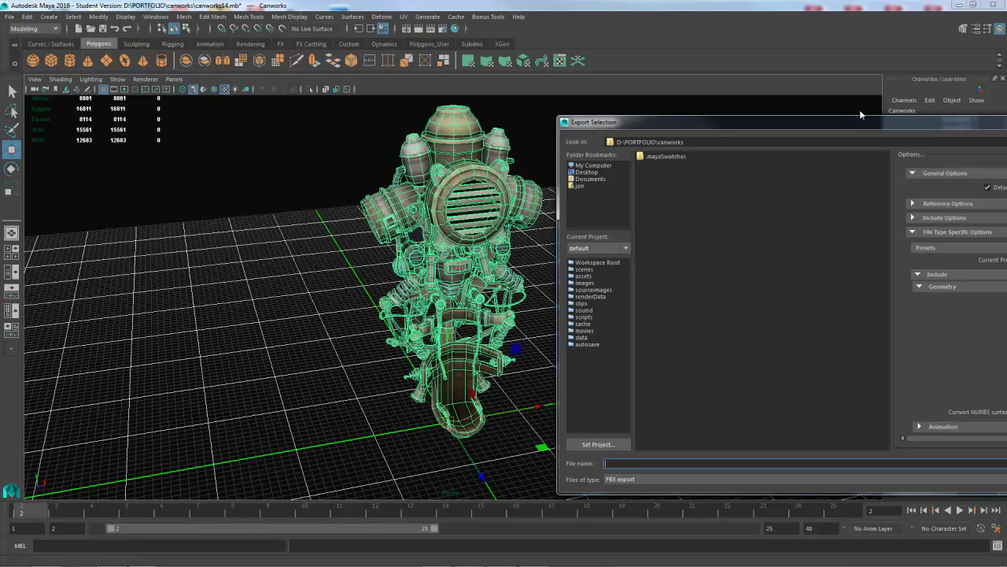
drag(859, 119, 599, 99)
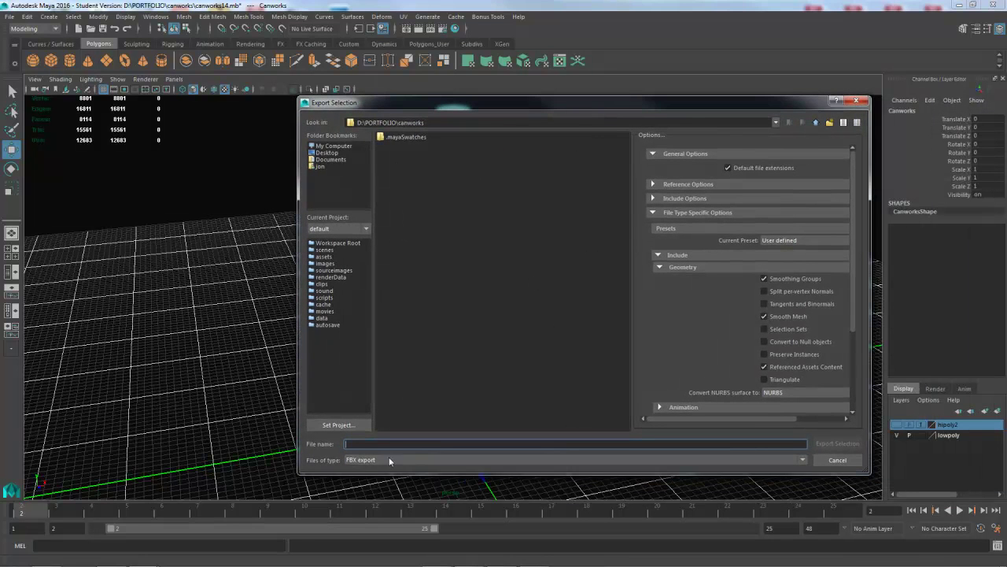
click(803, 460)
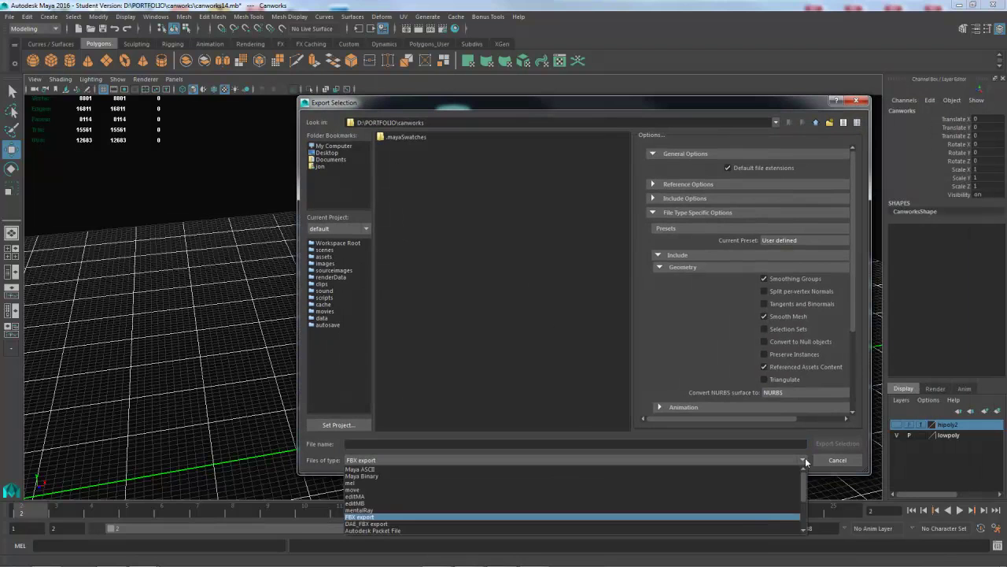
click(360, 517)
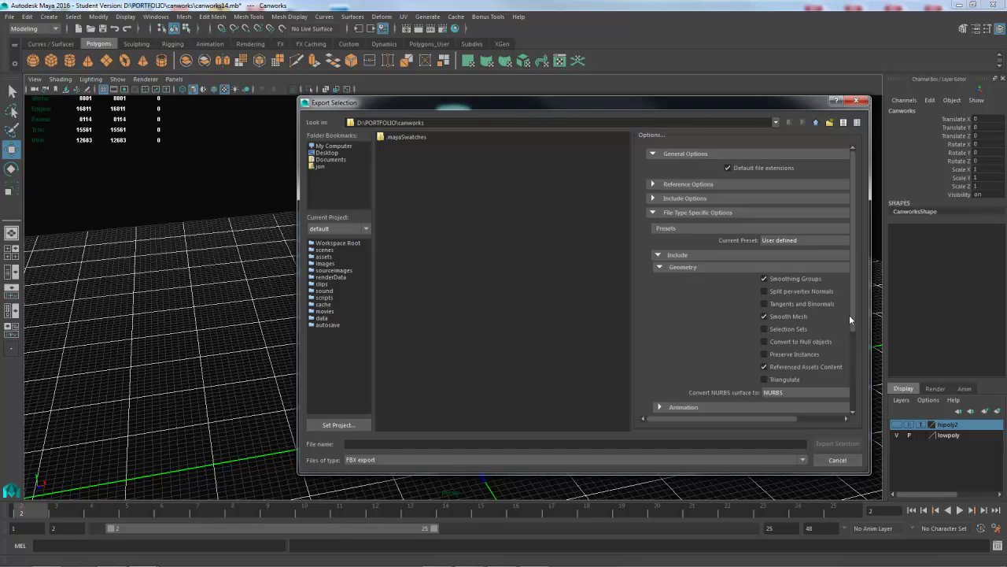
- In Advanced Options > FBX File Format, keep the version at FBX 2014/2015
drag(853, 314, 845, 391)
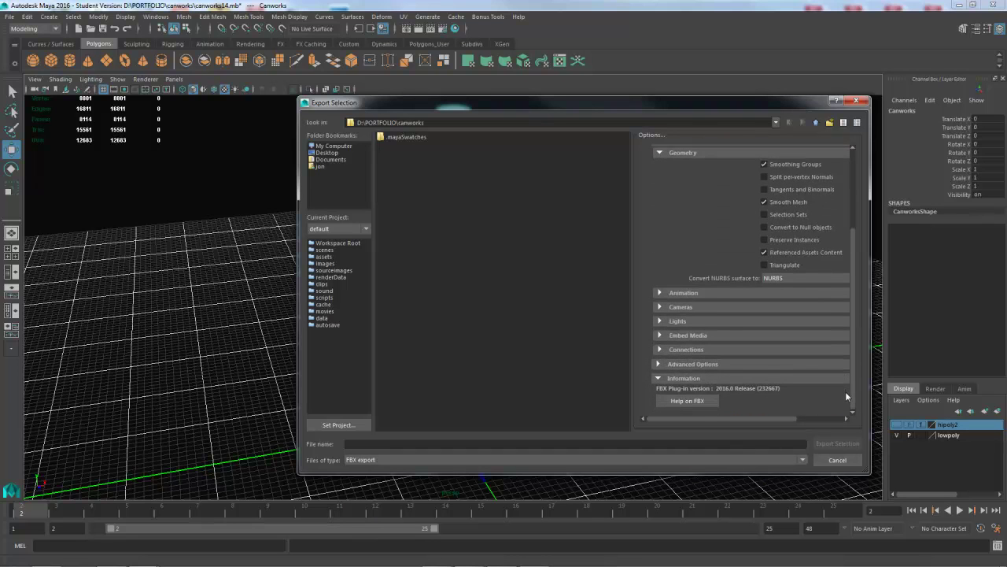
drag(649, 115, 603, 95)
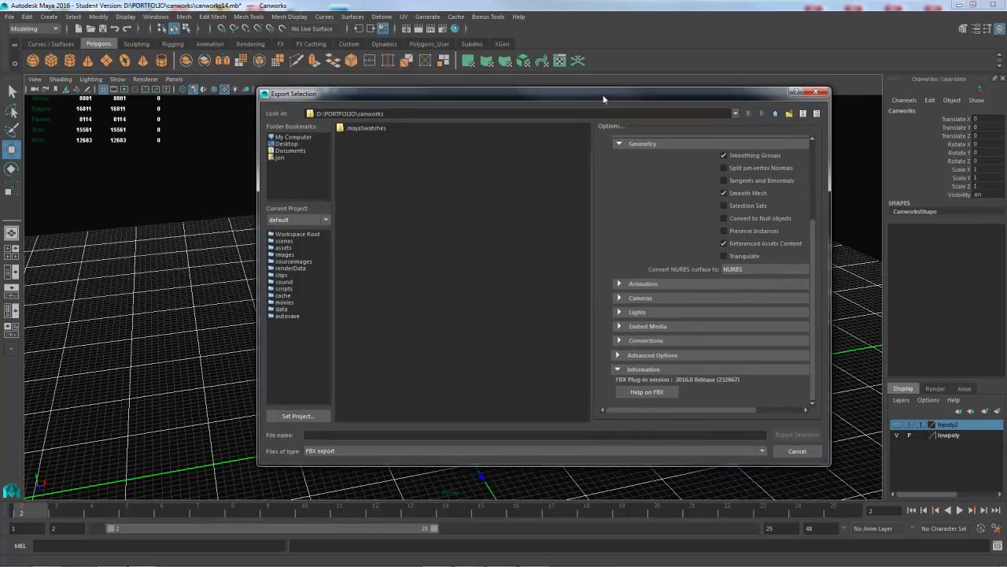
click(615, 352)
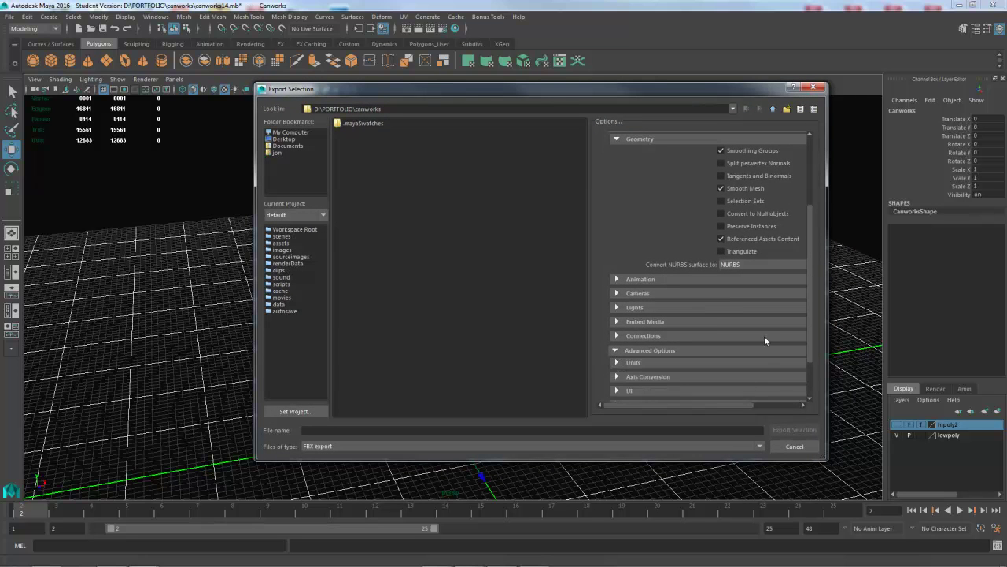
drag(811, 330, 787, 363)
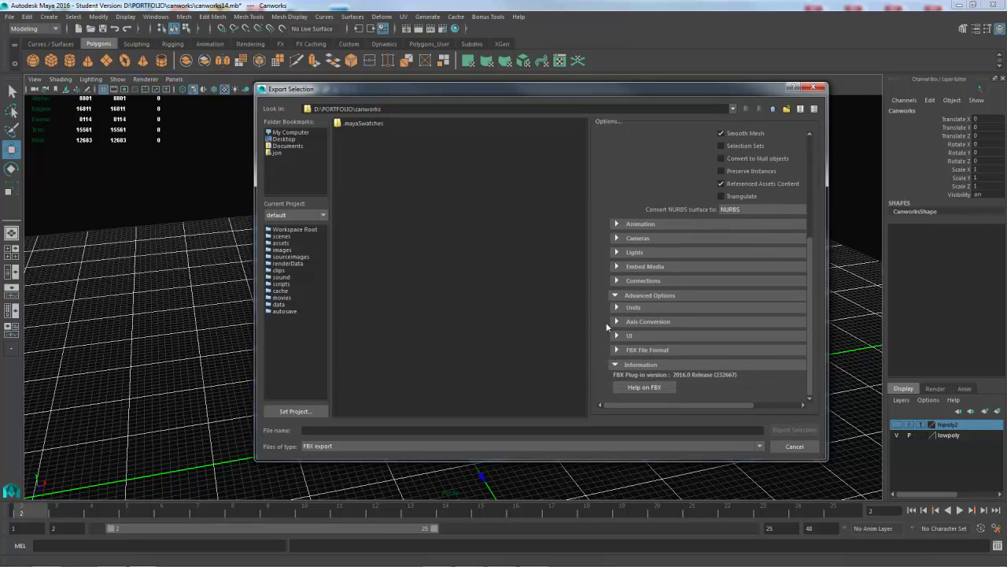
click(616, 351)
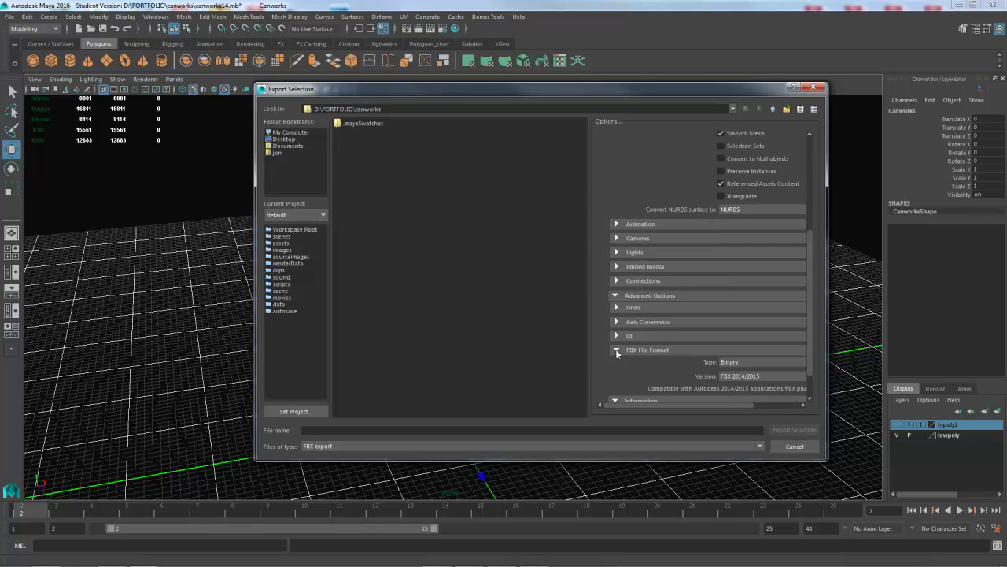
click(616, 295)
drag(732, 408, 774, 412)
click(781, 377)
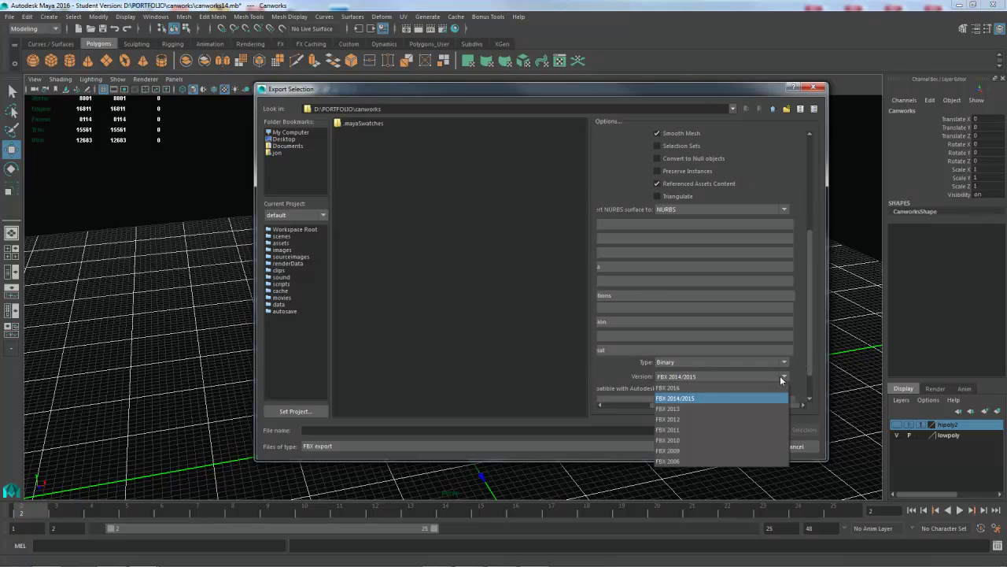
click(692, 398)
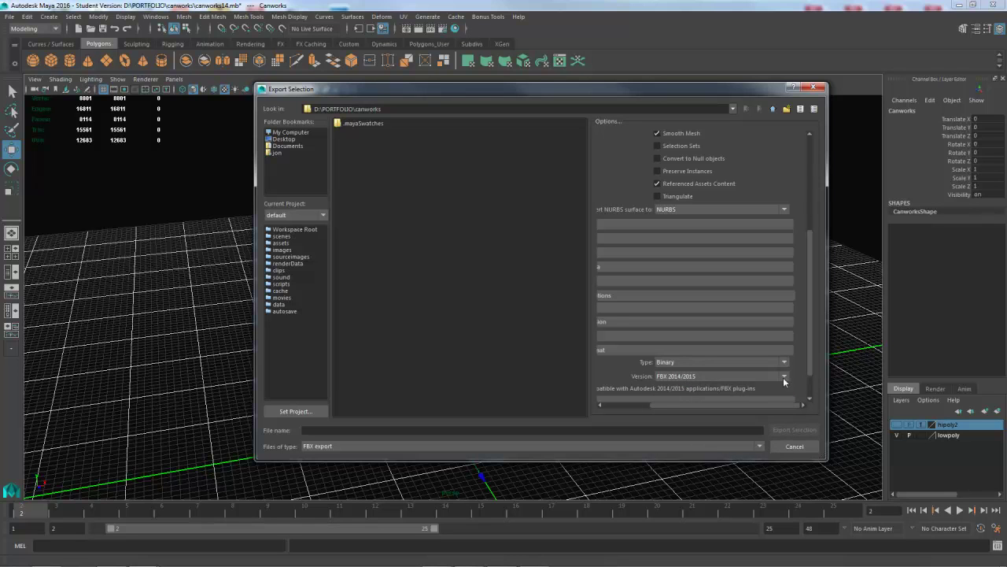
click(784, 380)
click(682, 400)
click(784, 377)
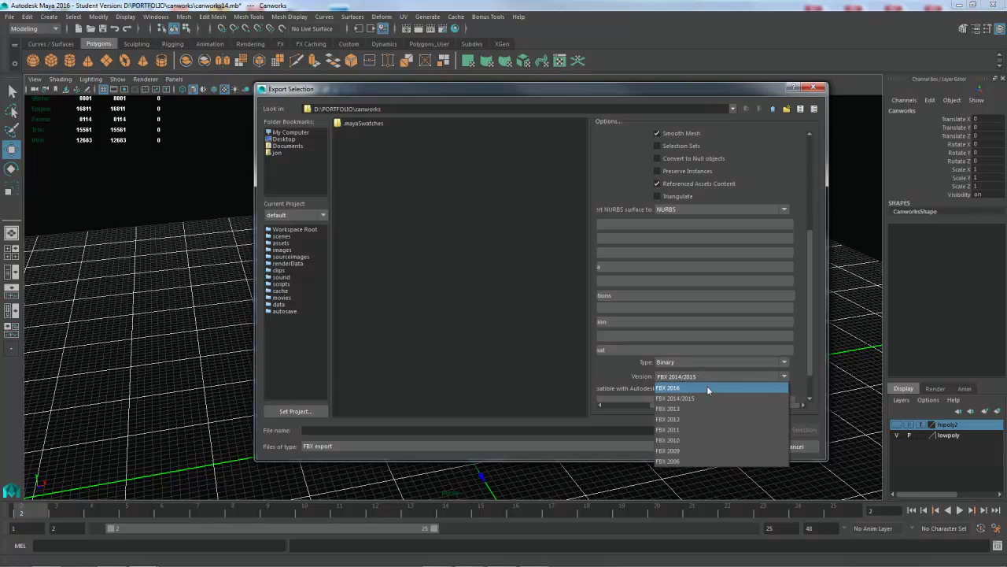
click(692, 398)
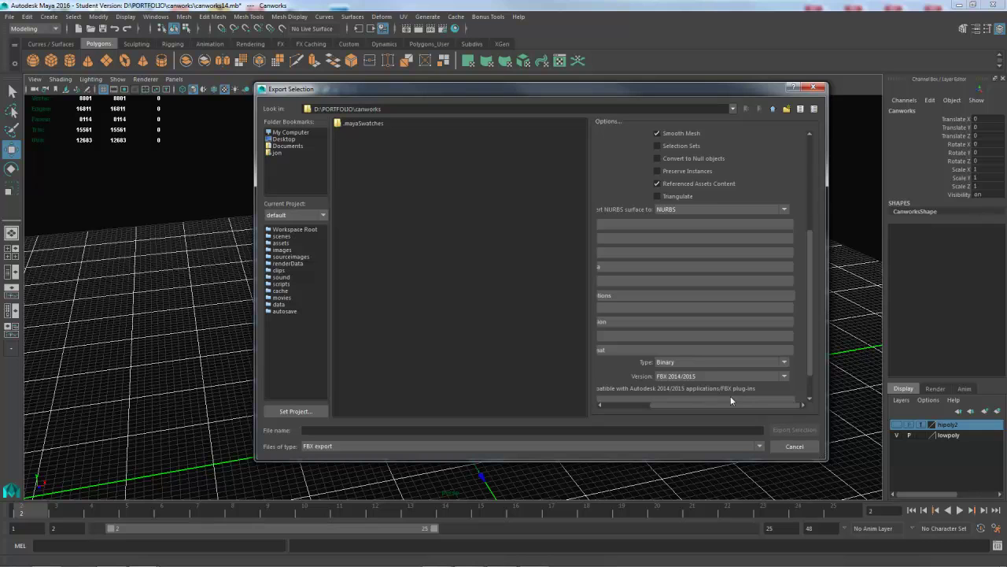
drag(729, 398, 615, 405)
click(628, 353)
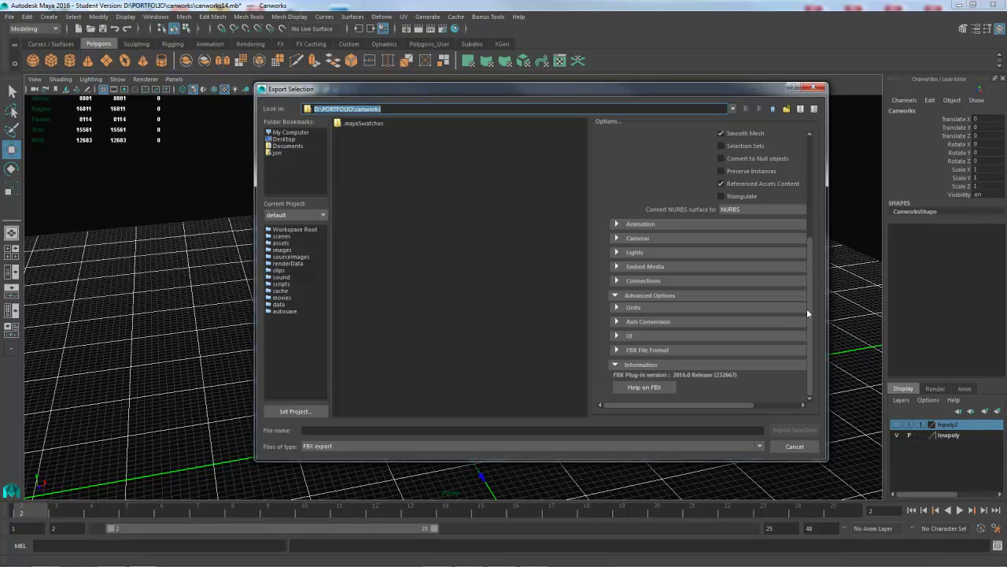
- Turn off Smoothing Groups in the FBX export options
drag(809, 316, 812, 236)
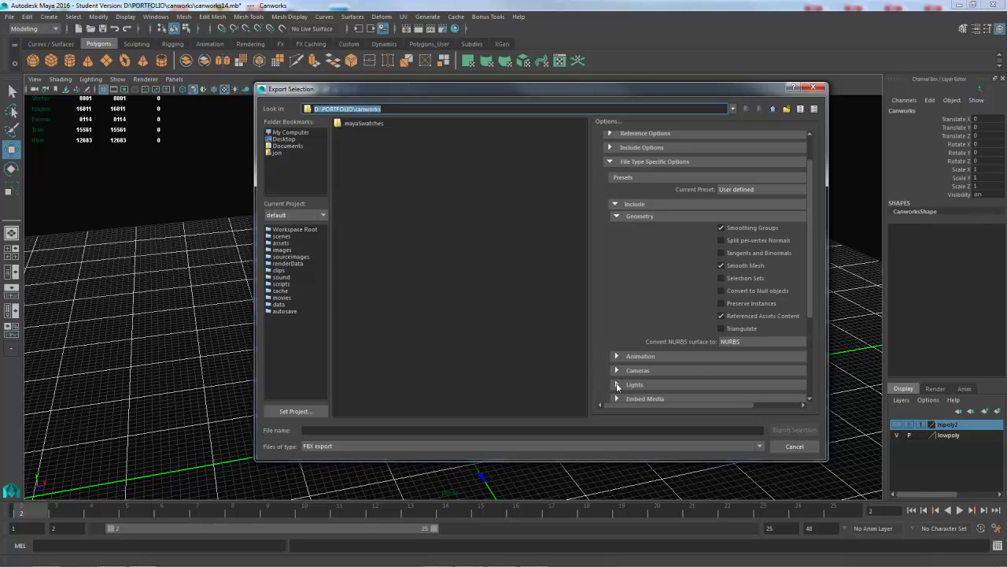
click(719, 227)
drag(600, 91, 866, 110)
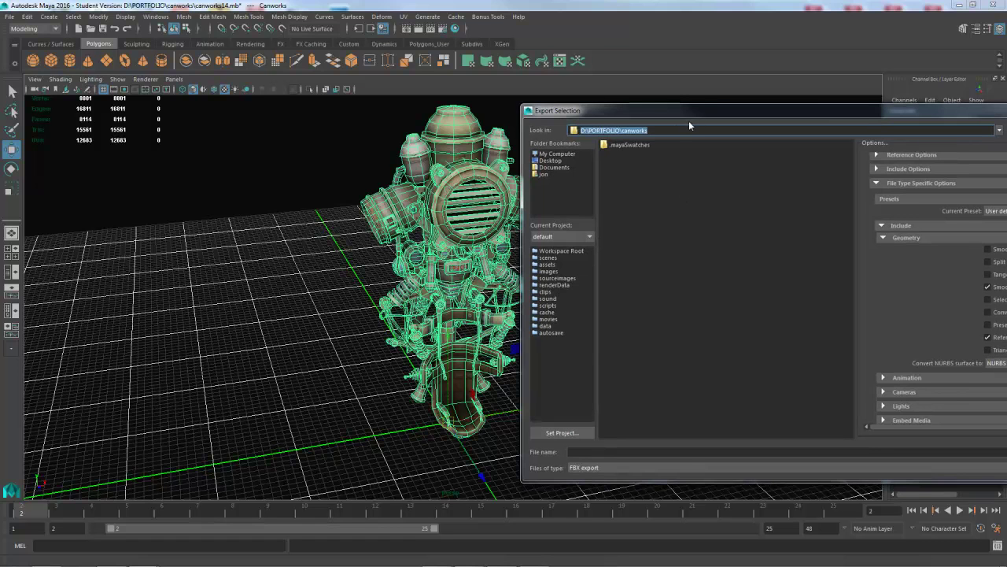
drag(691, 109, 623, 85)
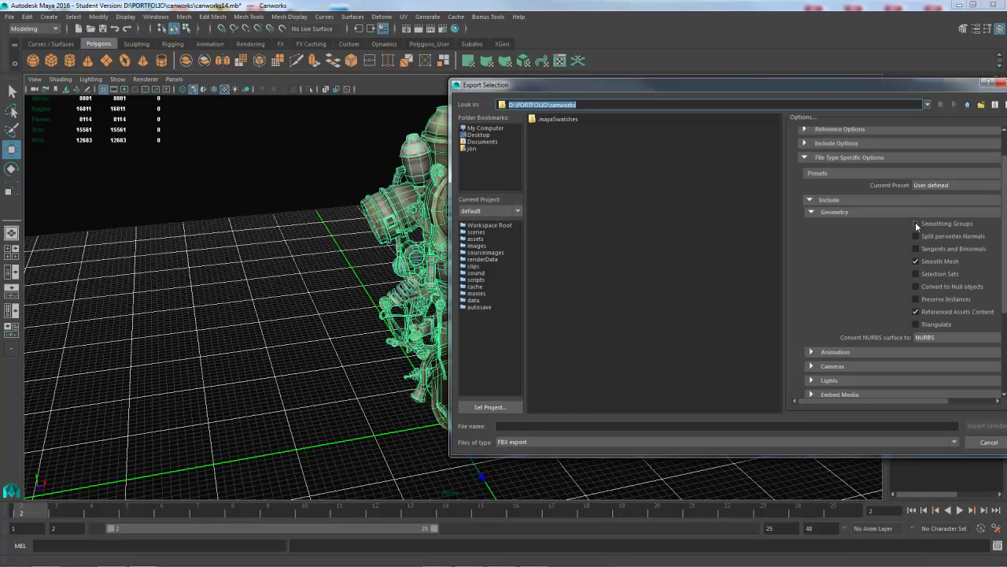
drag(674, 80, 618, 77)
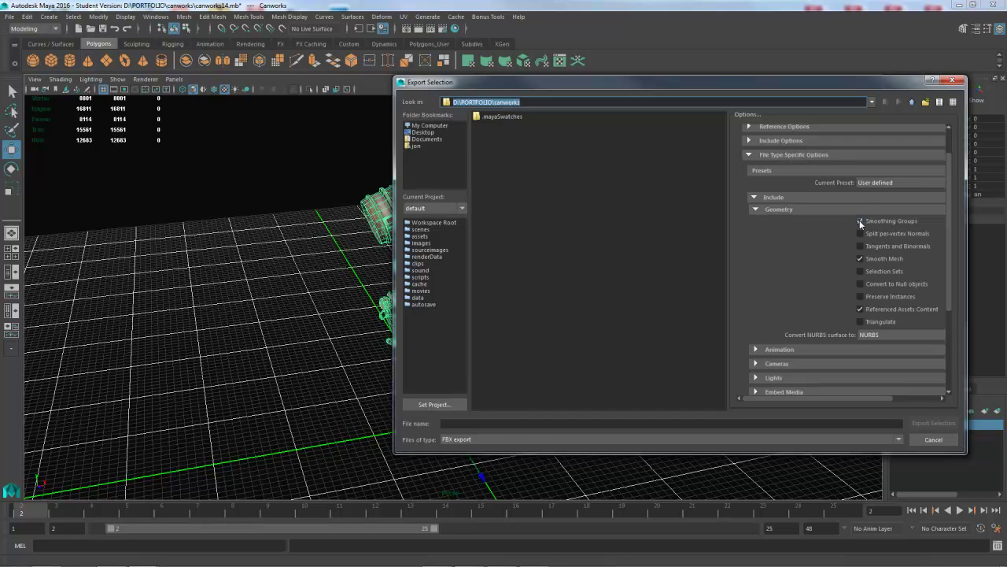
- Name the file Canworks and export the selection as Canworks.fbx
click(503, 423)
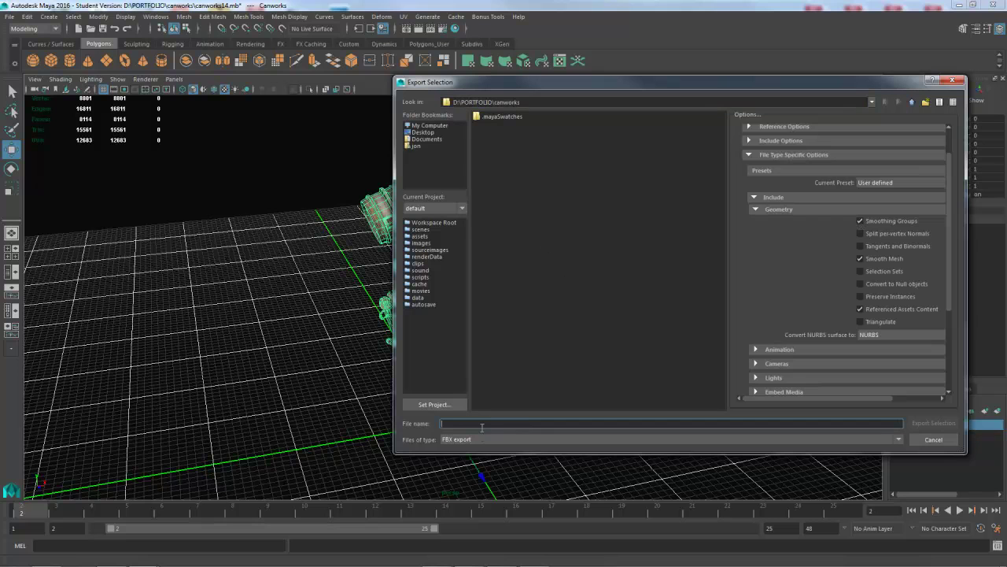
text(Canworks)
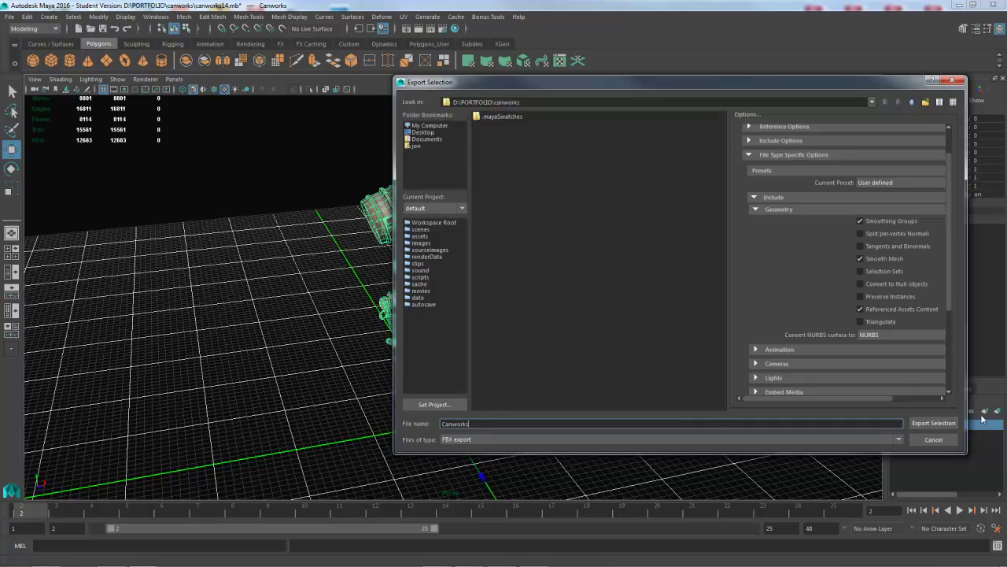
click(944, 423)
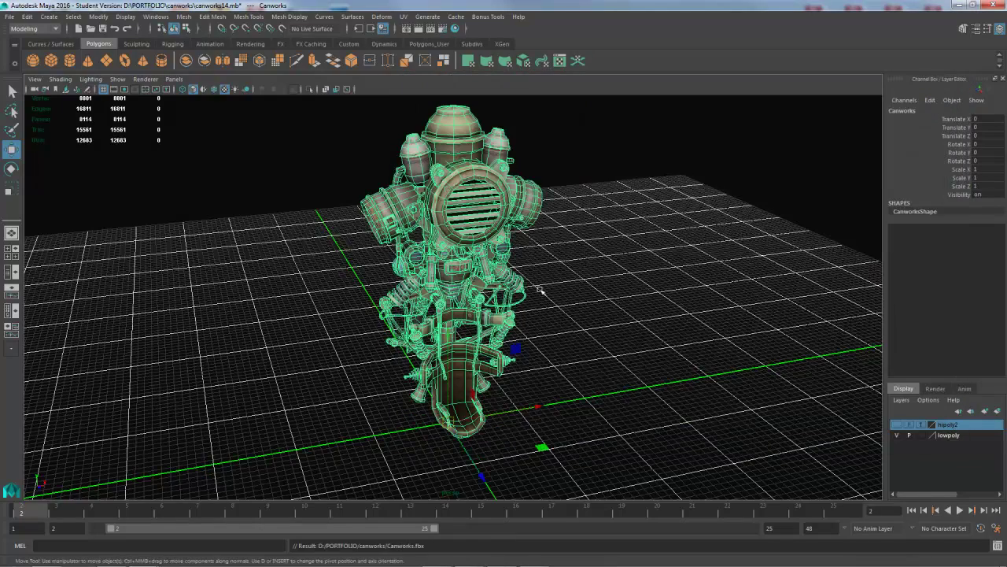
- In Unreal's Content Browser, select the Canworks > StaticMesh folder
alt+drag(506, 277, 508, 279)
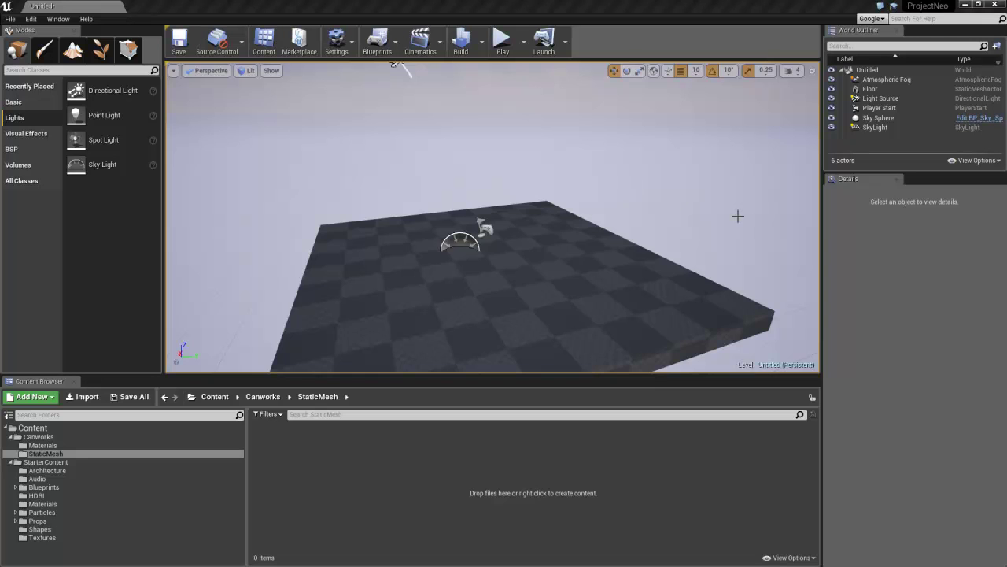
right_drag(739, 212, 694, 215)
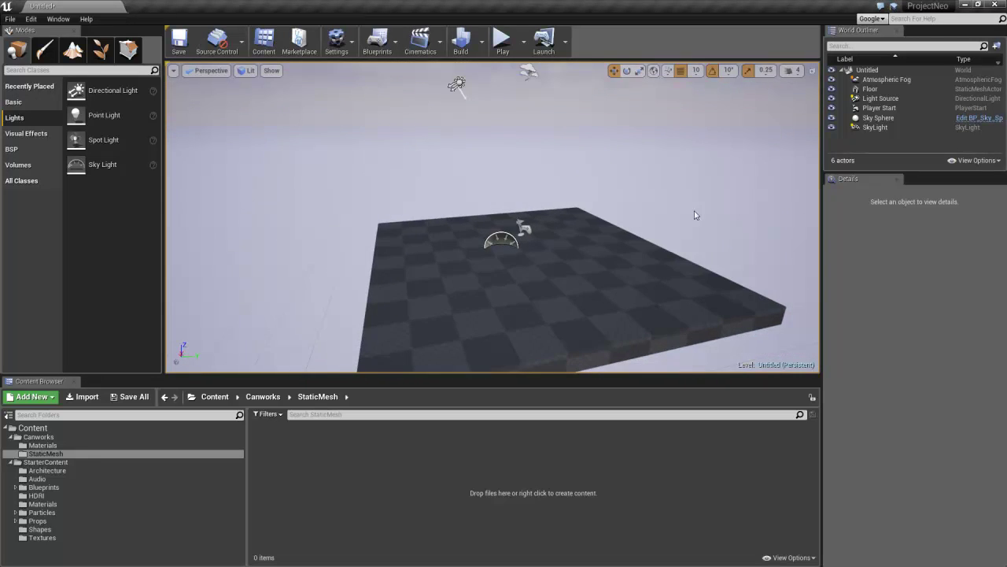
click(49, 453)
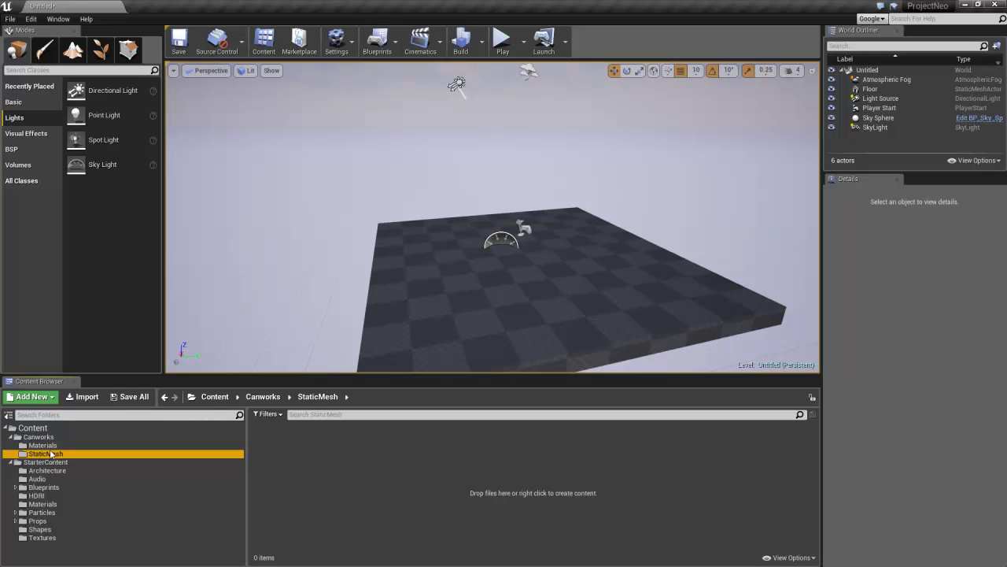
- Choose Canworks.fbx to import into the StaticMesh folder
click(82, 397)
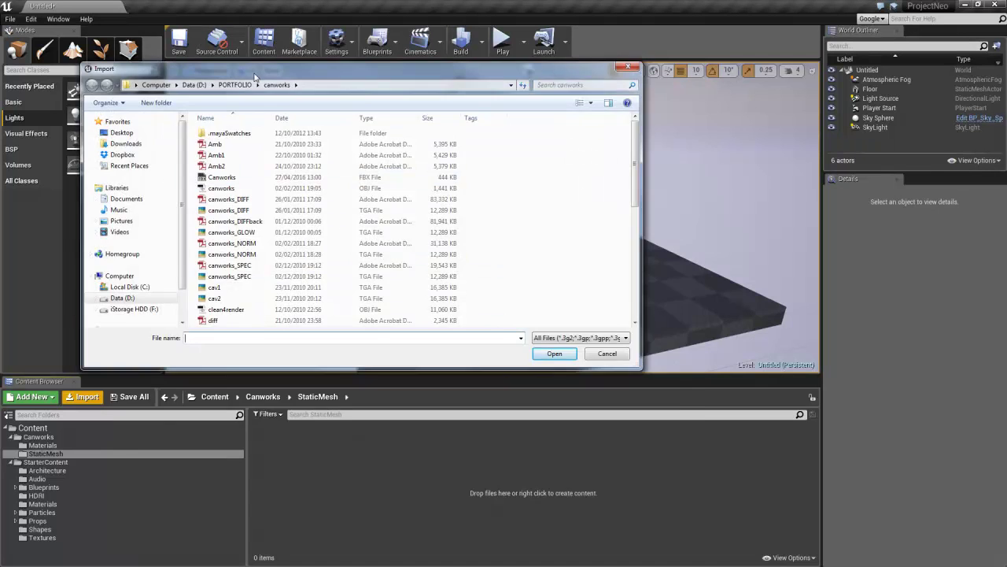
drag(255, 75, 276, 135)
click(242, 235)
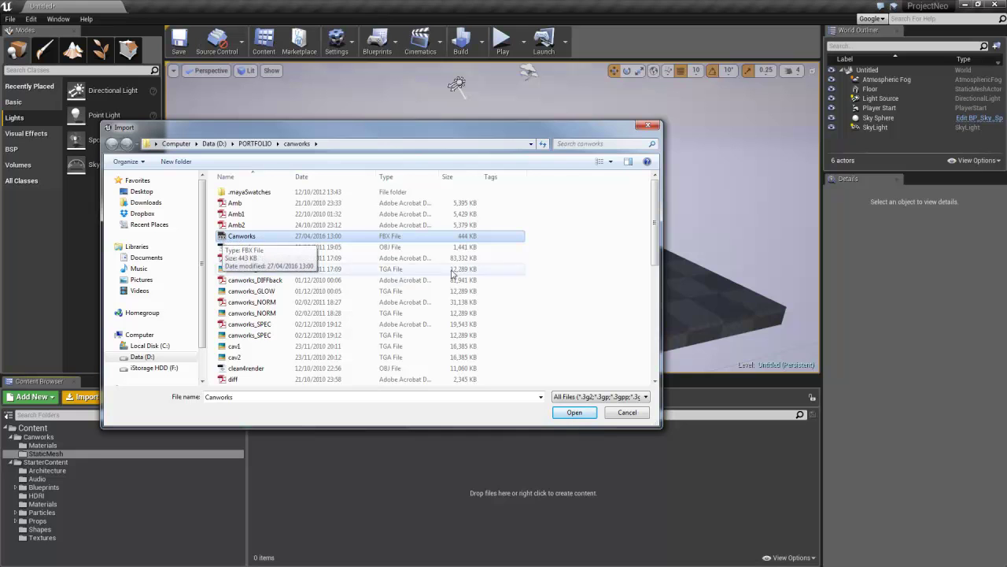
click(578, 413)
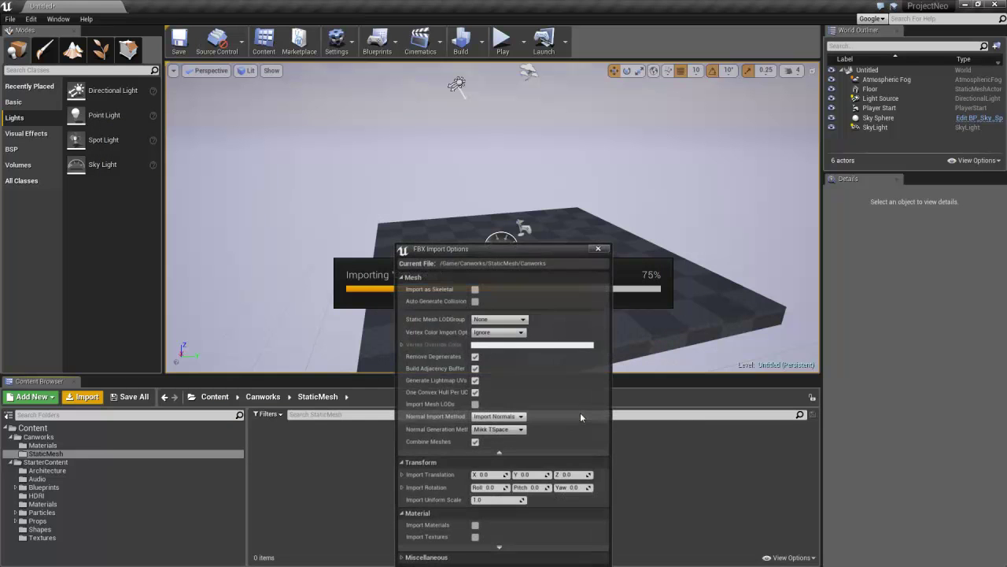
- Disable Import Textures in the FBX Import Options and import the static mesh
drag(508, 246, 517, 169)
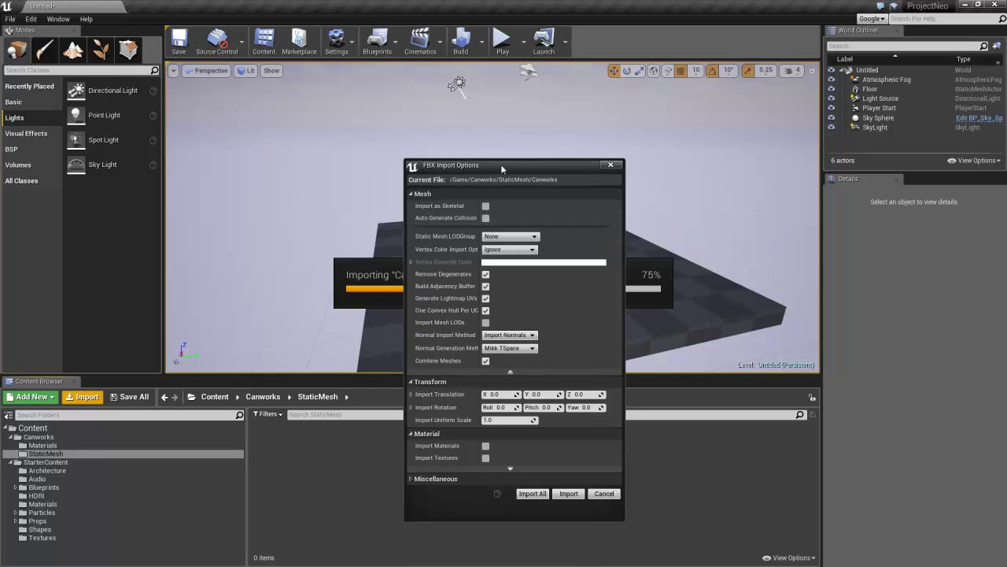
drag(500, 163, 794, 169)
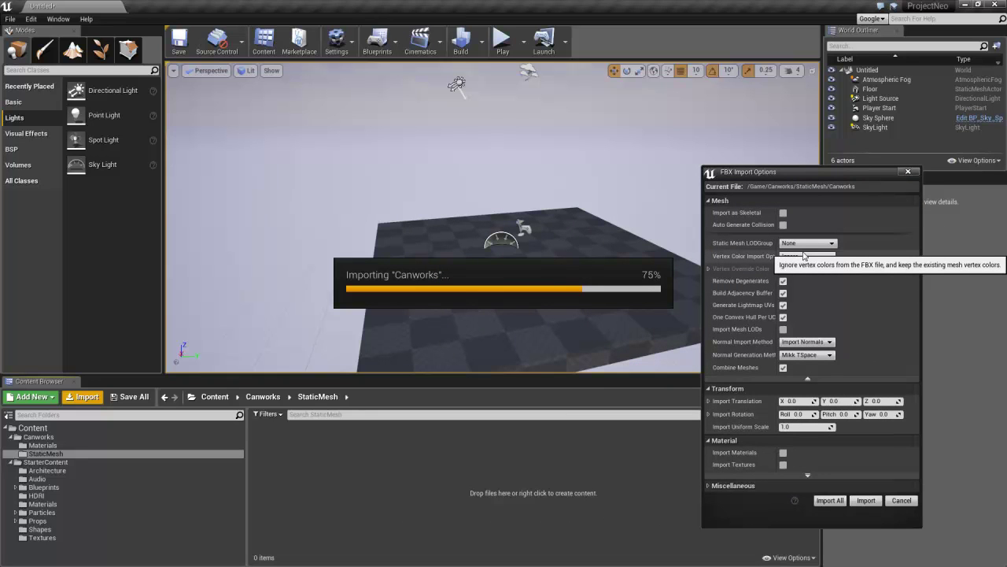
drag(815, 173, 807, 181)
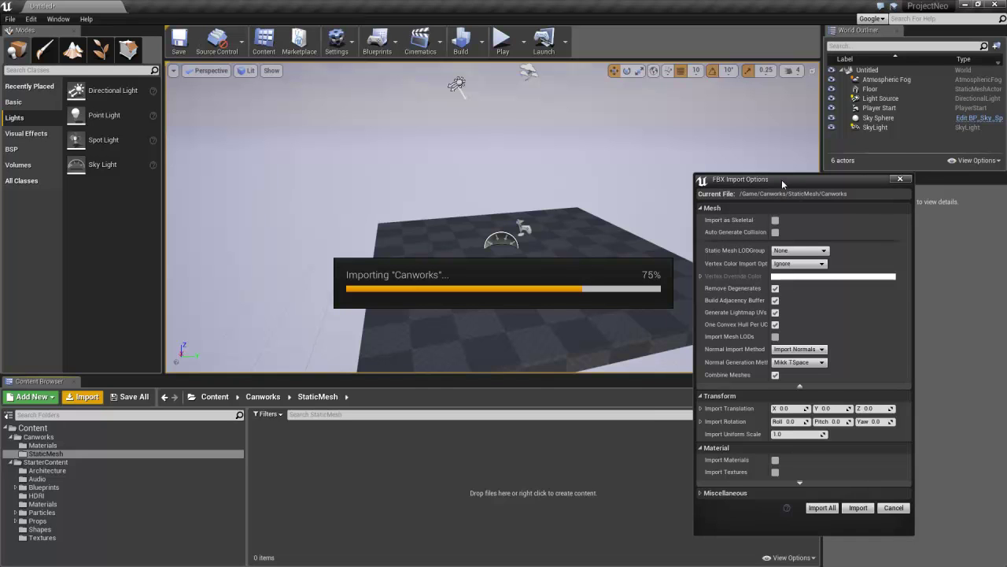
drag(782, 179, 784, 170)
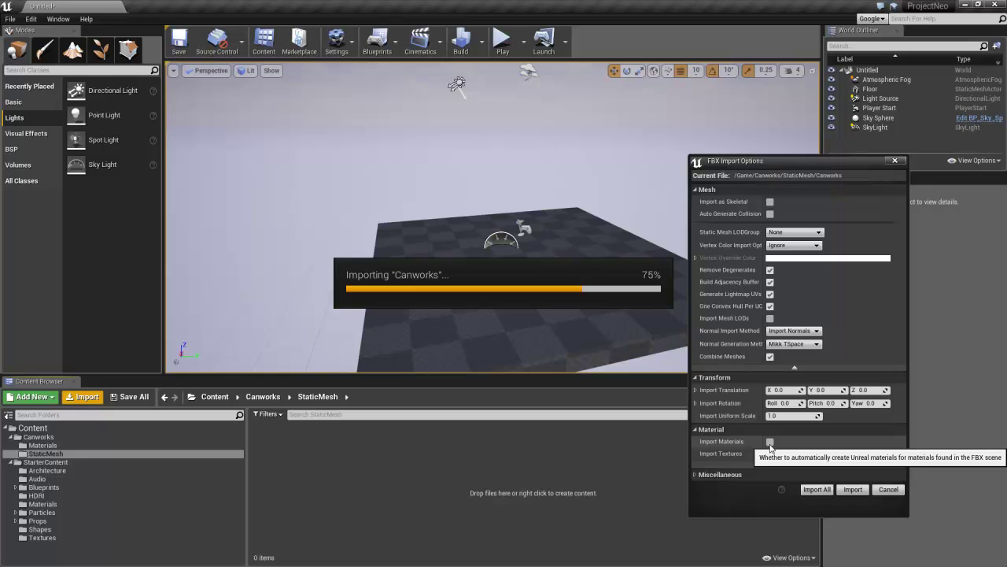
click(770, 453)
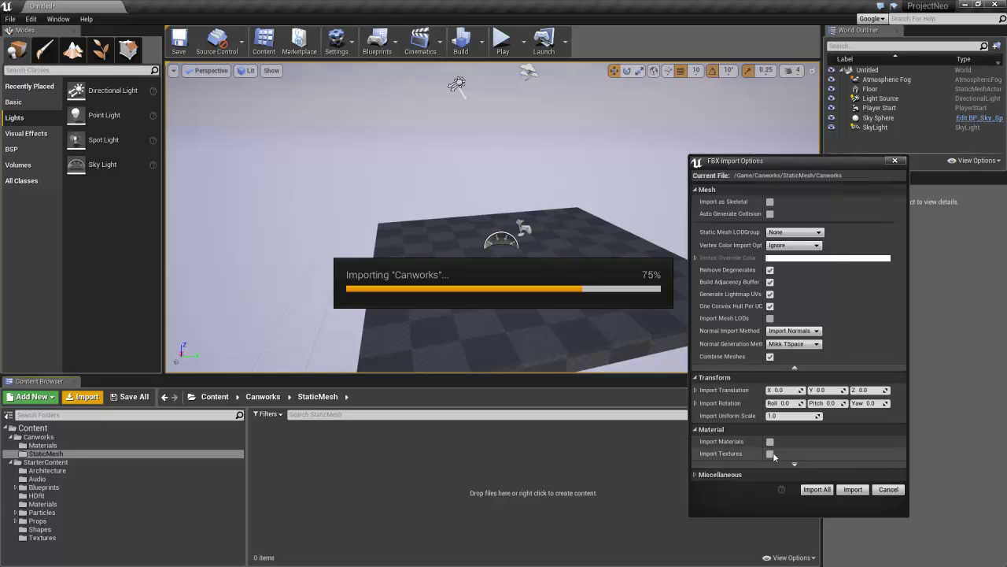
click(854, 489)
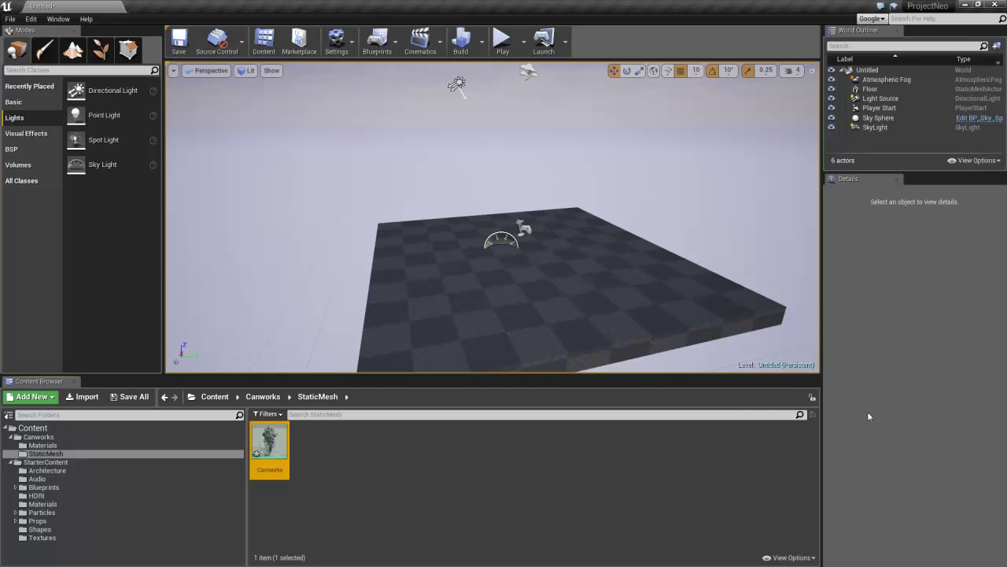
double_click(273, 445)
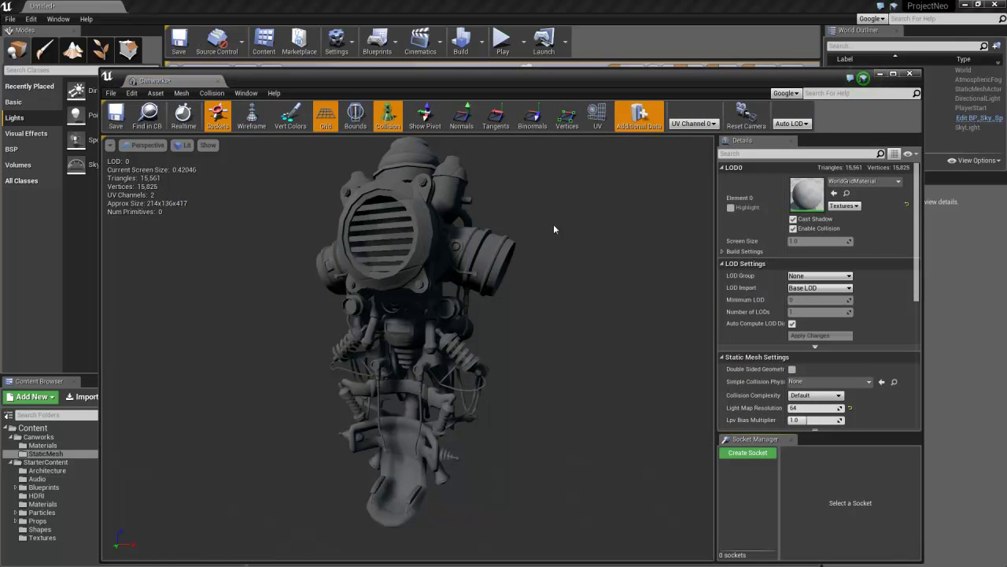
drag(409, 346, 492, 347)
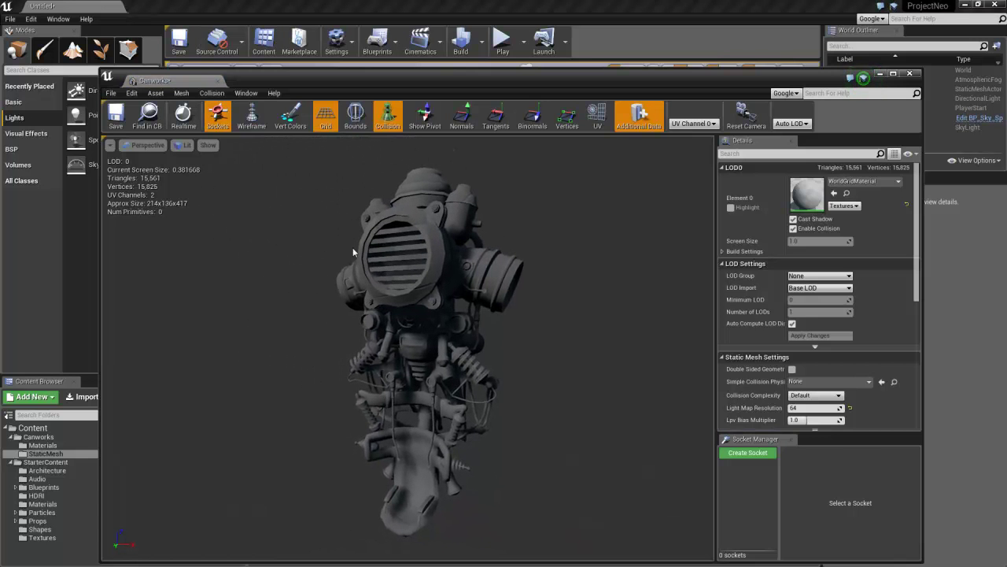
click(910, 74)
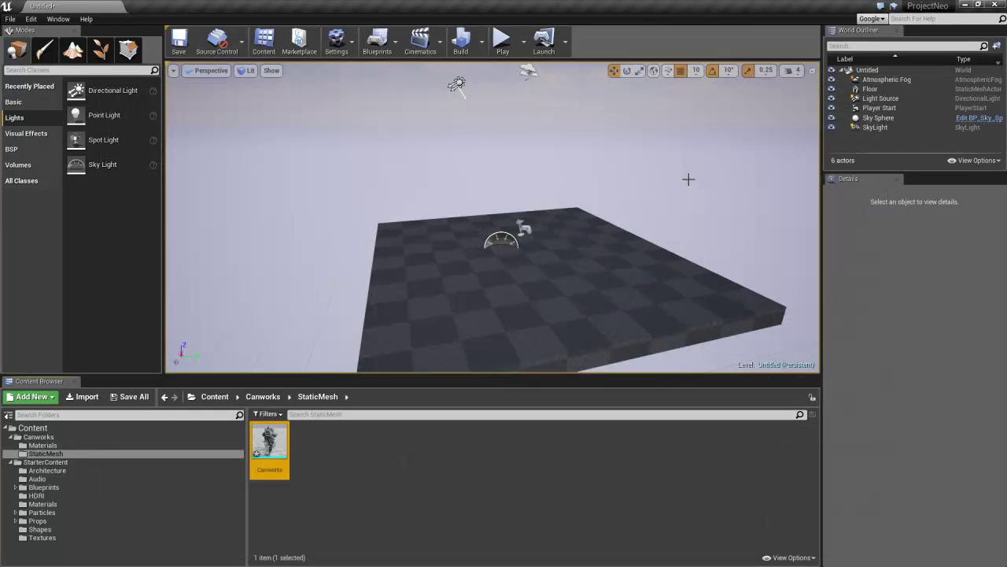
- Begin importing canworks_DIFF, then cancel because the wrong folder was selected
click(88, 397)
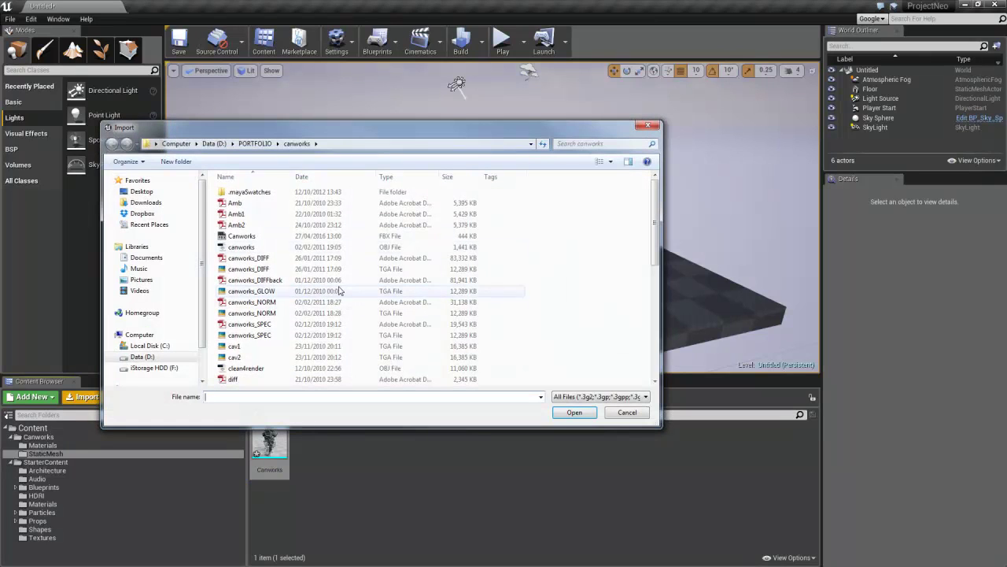
click(242, 269)
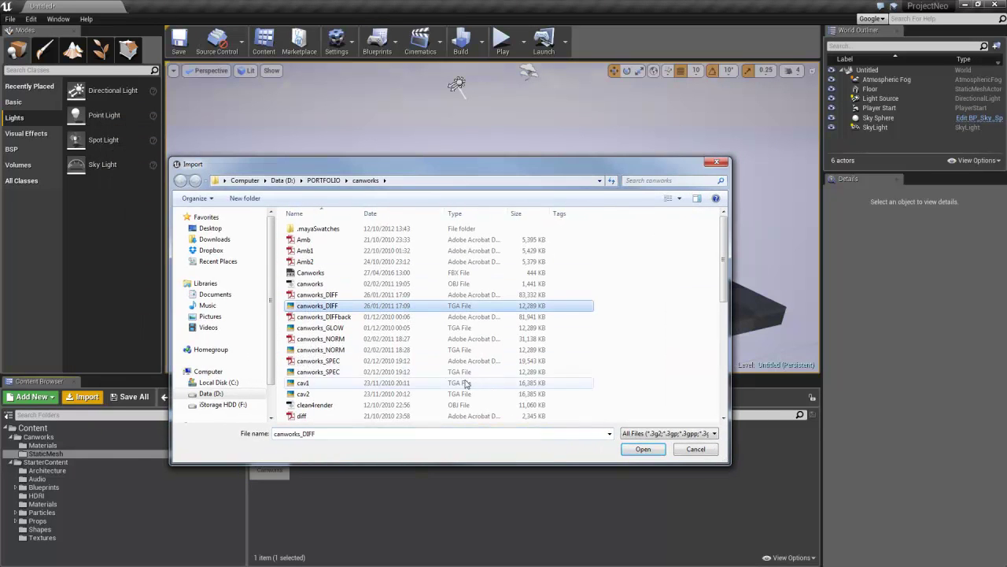
drag(373, 164, 286, 146)
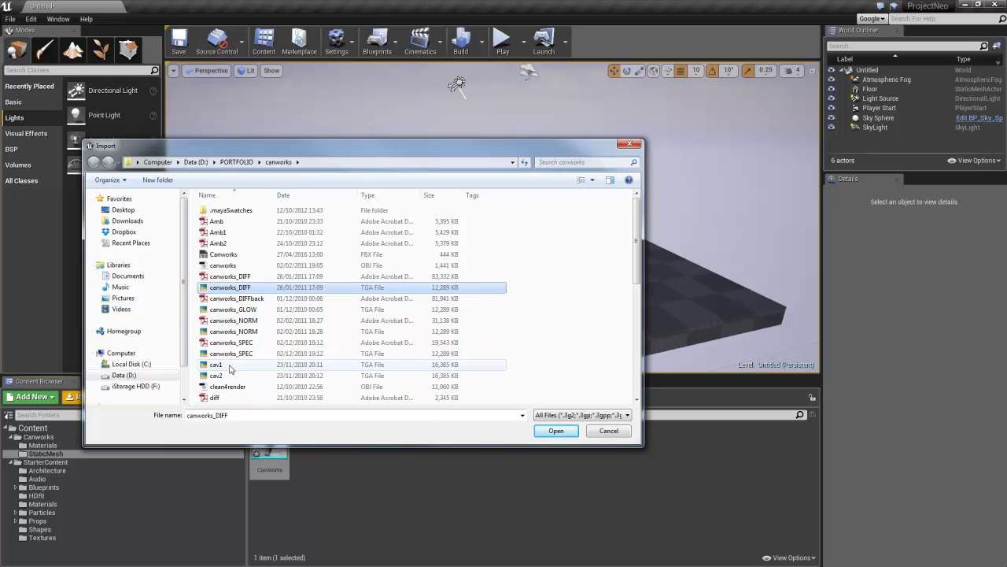
click(621, 435)
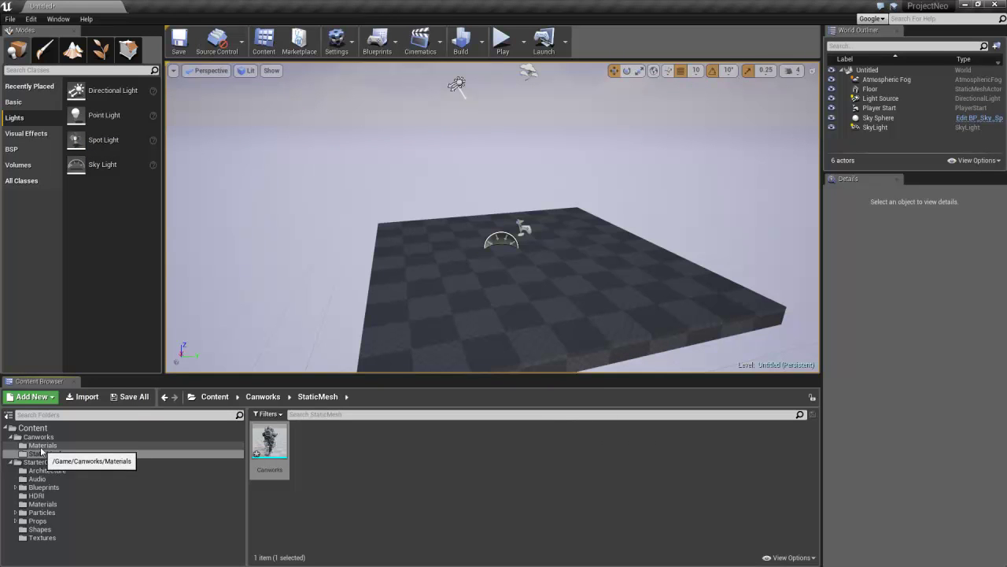
- Import canworks_DIFF.tga into the Canworks Materials folder
click(40, 446)
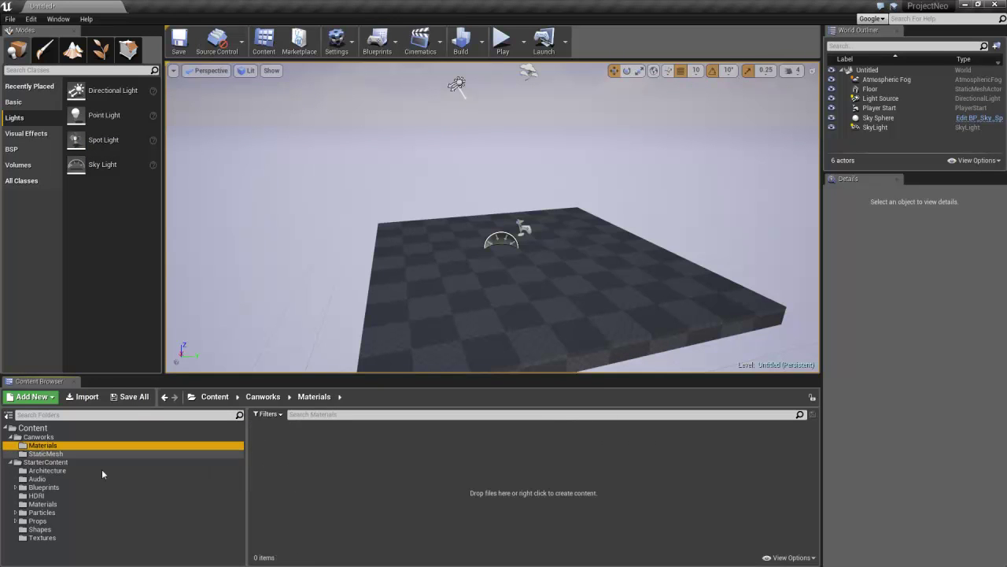
click(84, 396)
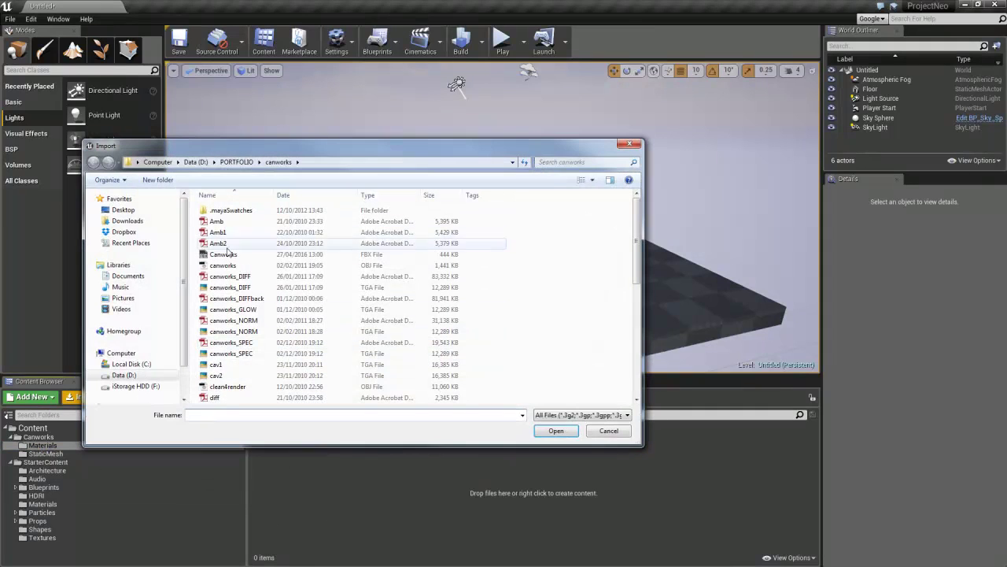
click(225, 289)
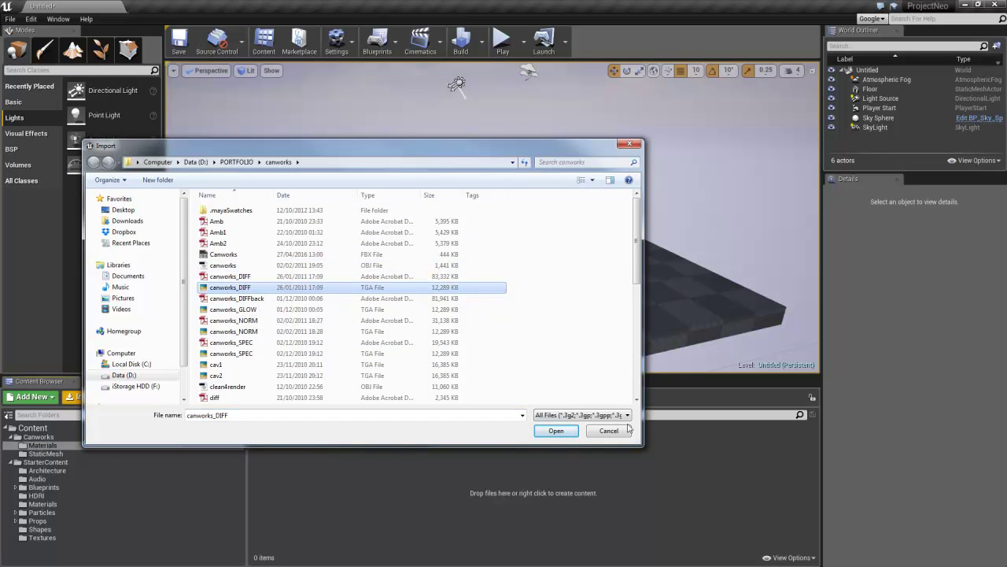
click(558, 431)
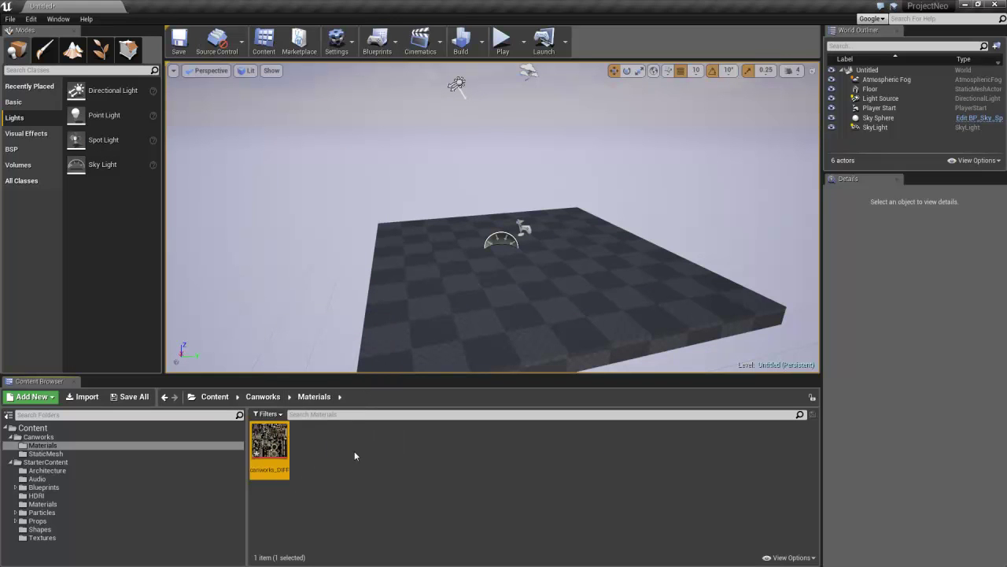
- Create a new material named M_Canworks in the Materials folder
right_click(326, 446)
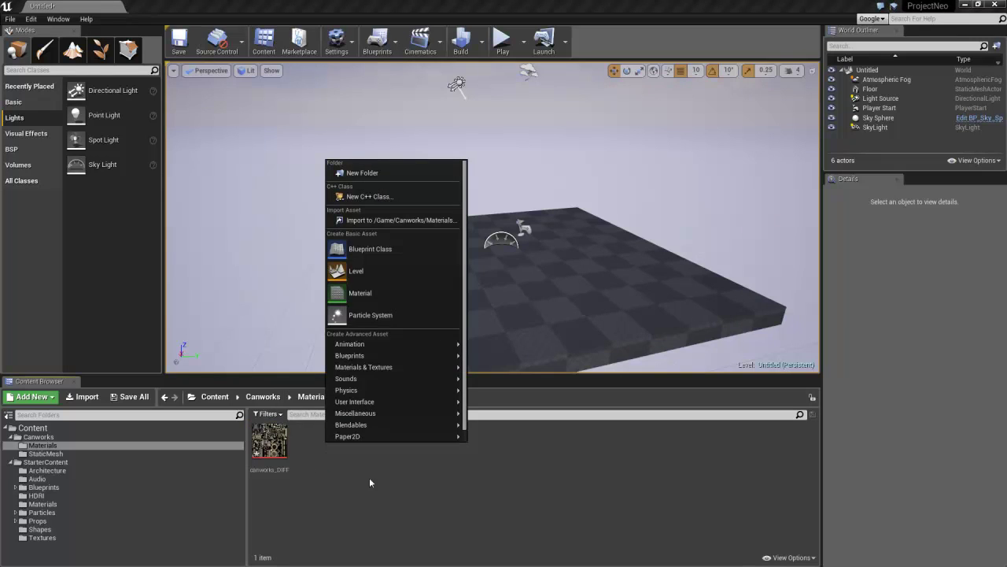
click(356, 293)
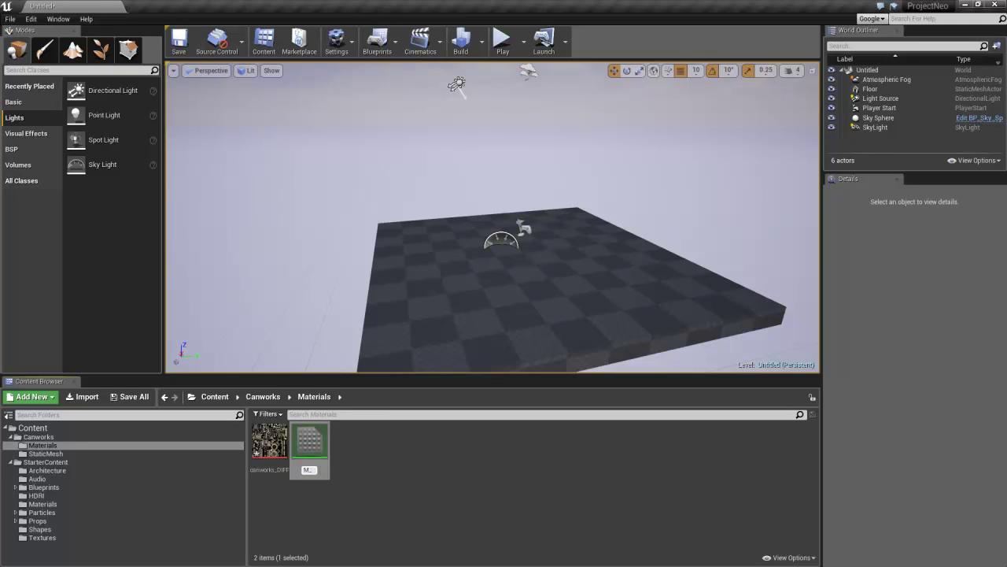
text(M_Canworks)
key(Return)
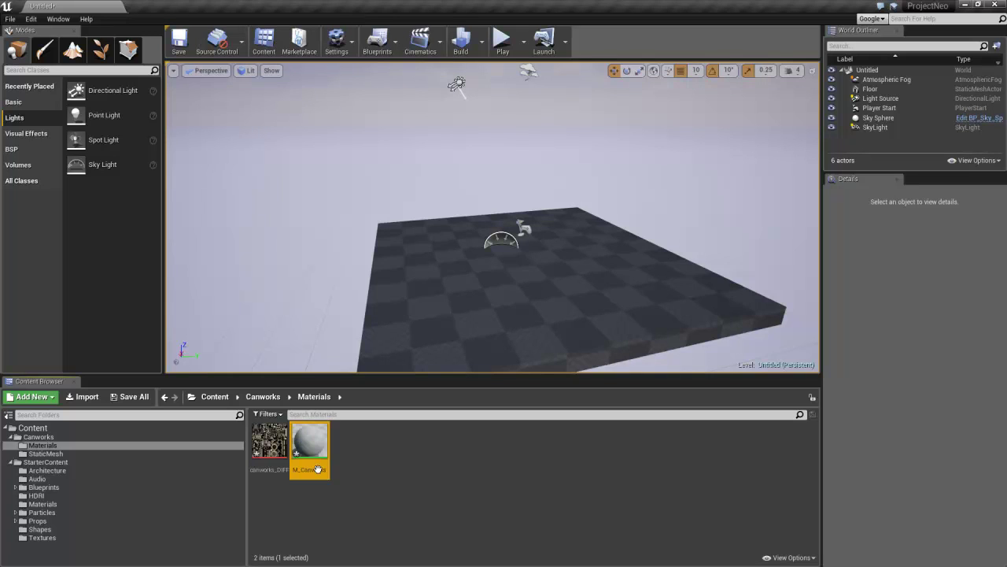
- Wire the canworks_DIFF texture into M_Canworks Base Color, then apply and save
double_click(316, 469)
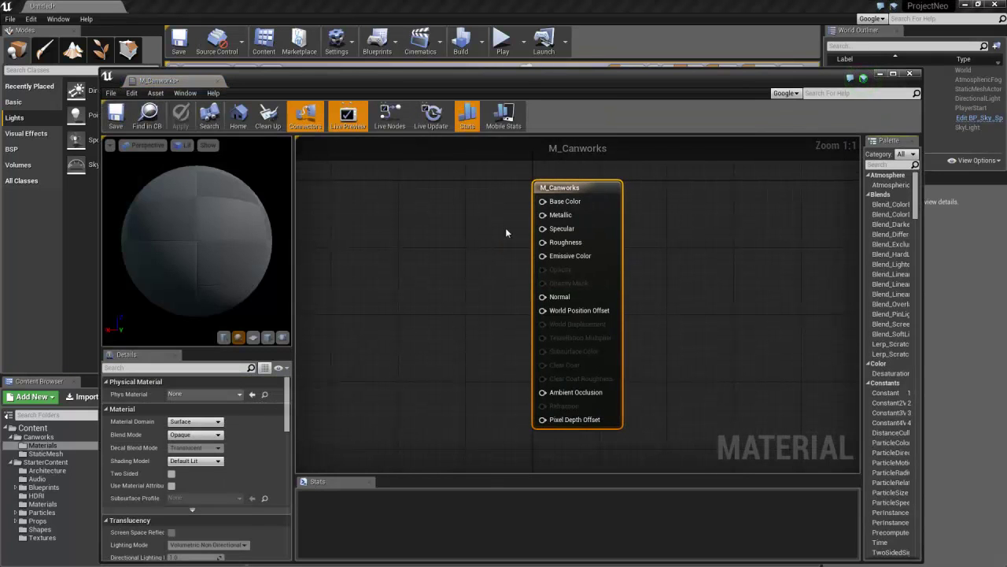
drag(523, 83, 769, 80)
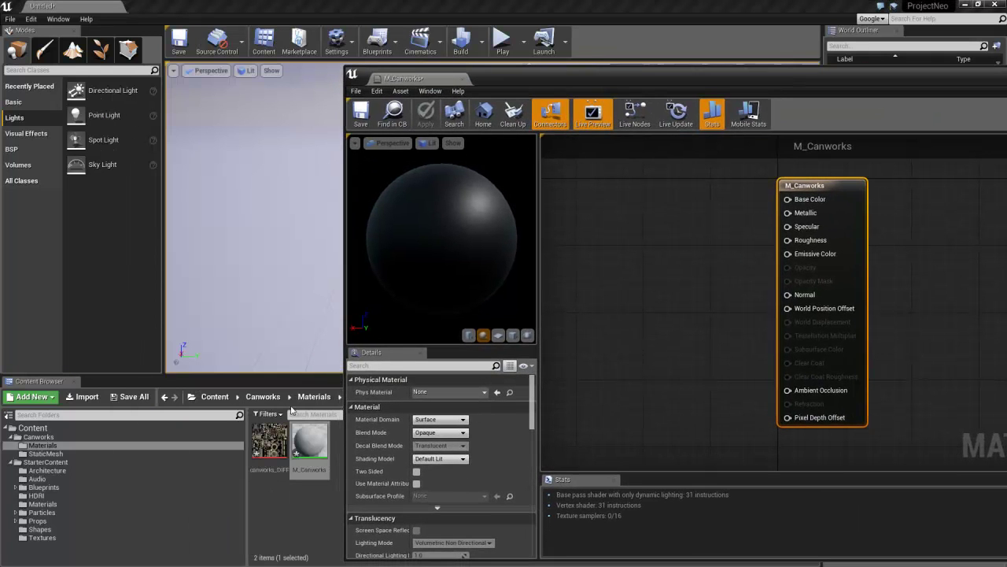
drag(270, 440, 787, 199)
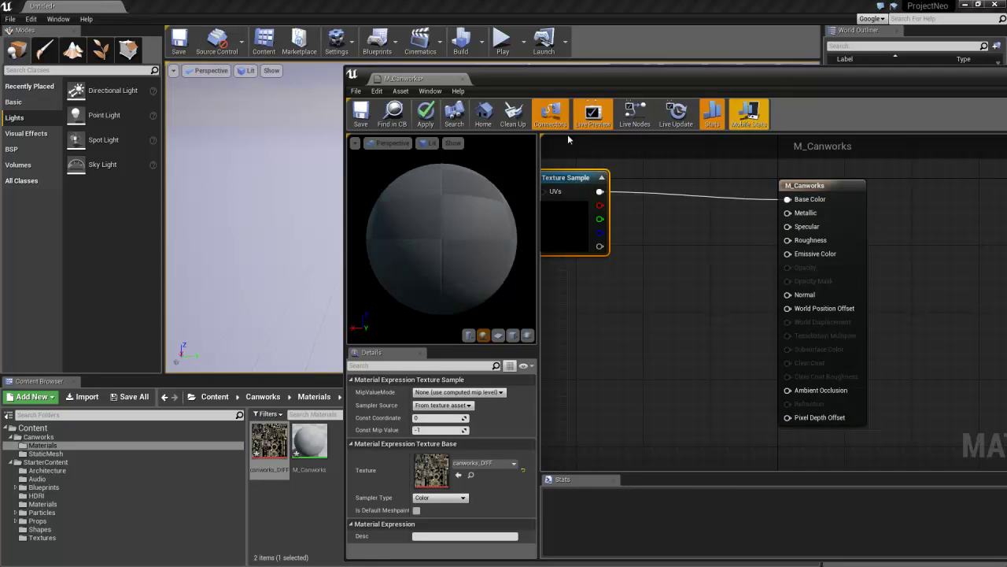
click(425, 114)
click(361, 114)
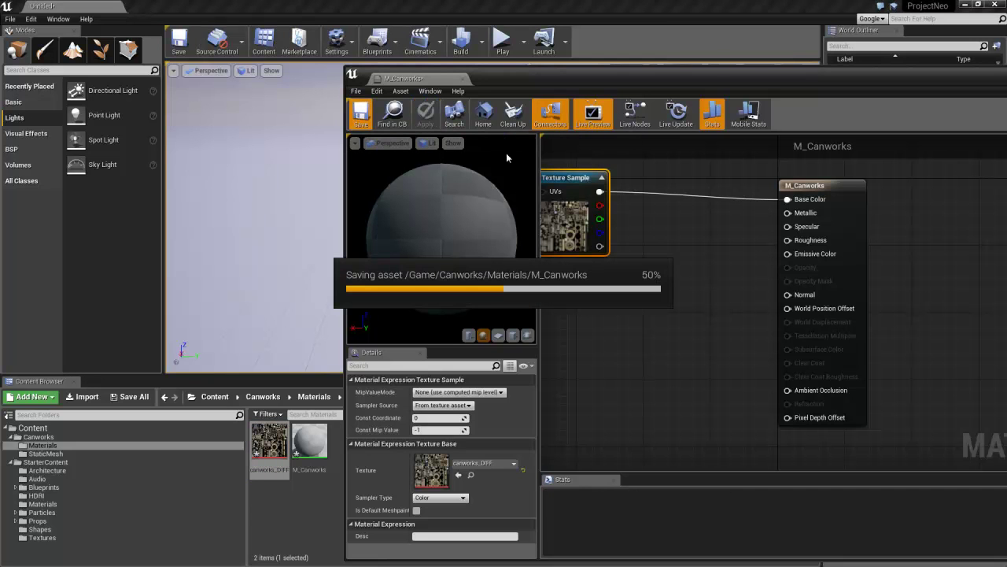
drag(797, 76, 514, 96)
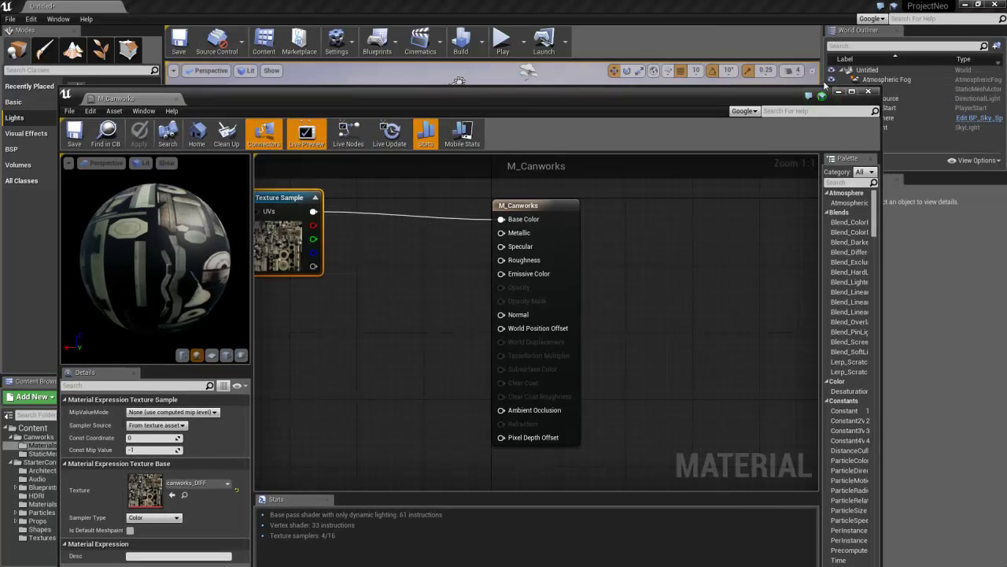
click(870, 92)
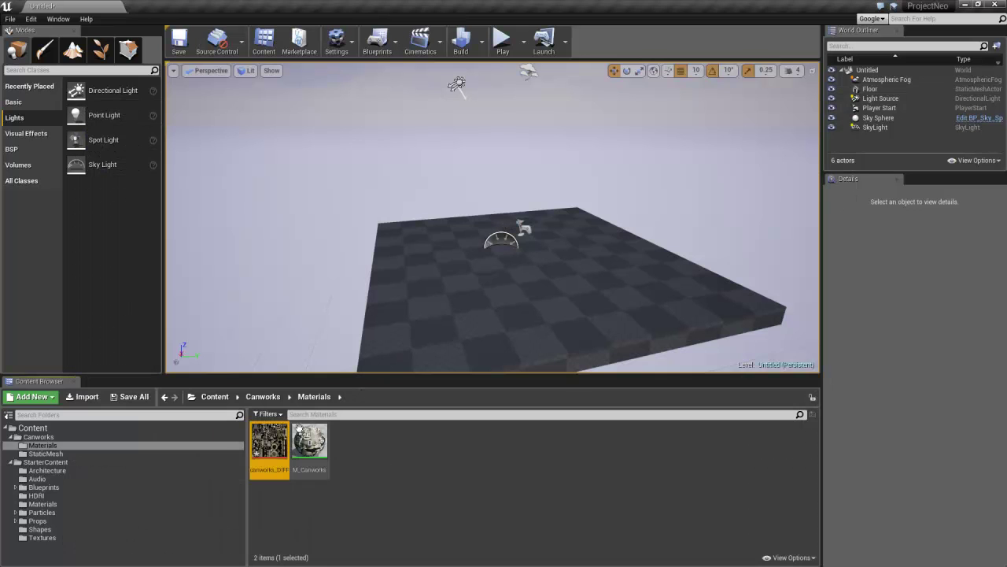
- Reopen M_Canworks to verify the texture connection, then close the editor
double_click(315, 442)
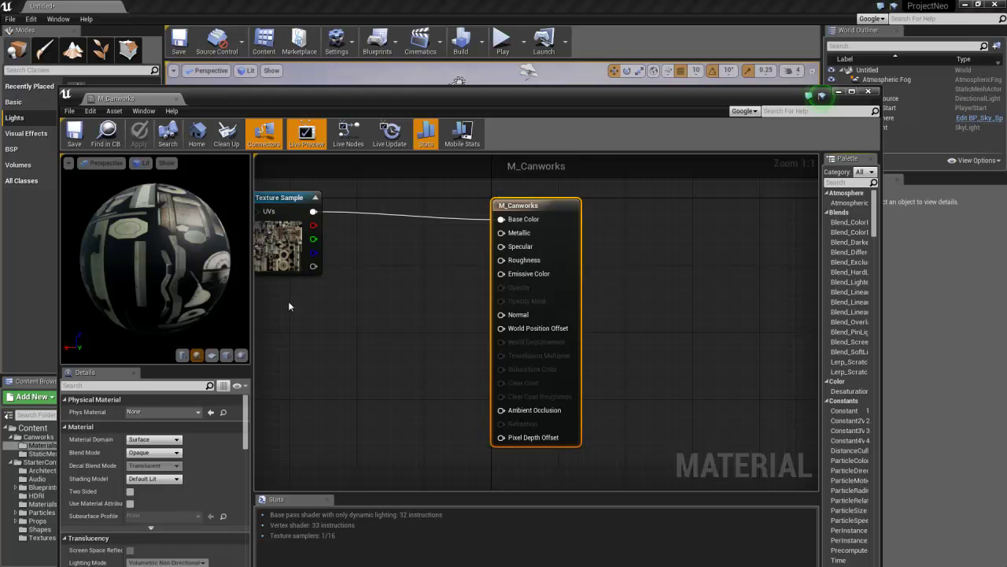
drag(475, 101, 569, 96)
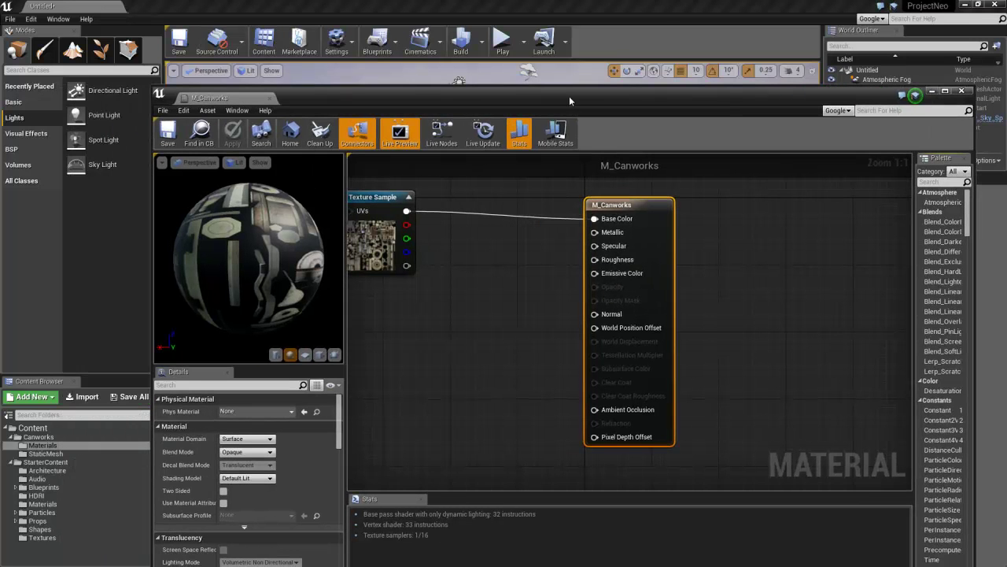
click(963, 90)
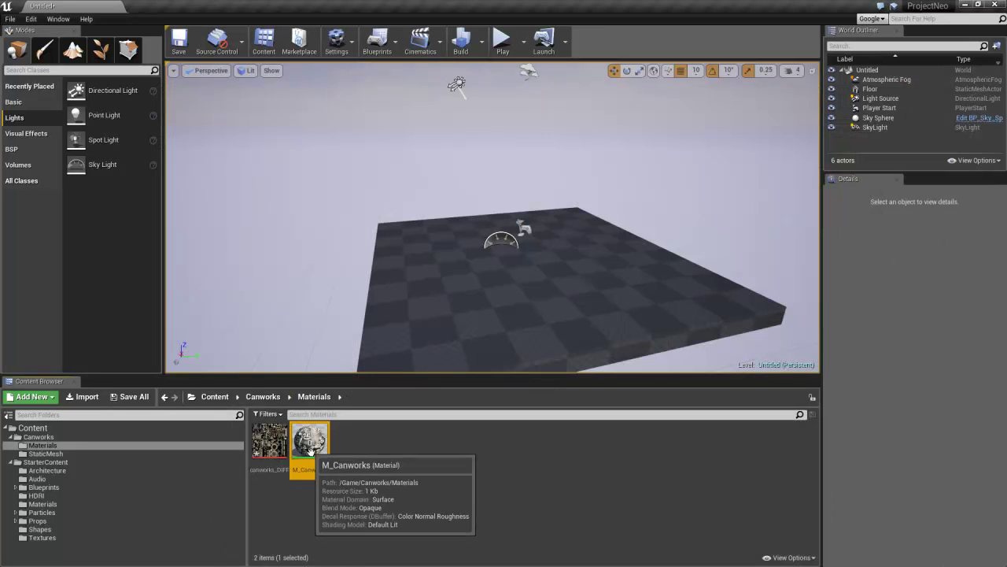
- Open the Canworks static mesh from the StaticMesh folder in the mesh editor
click(54, 454)
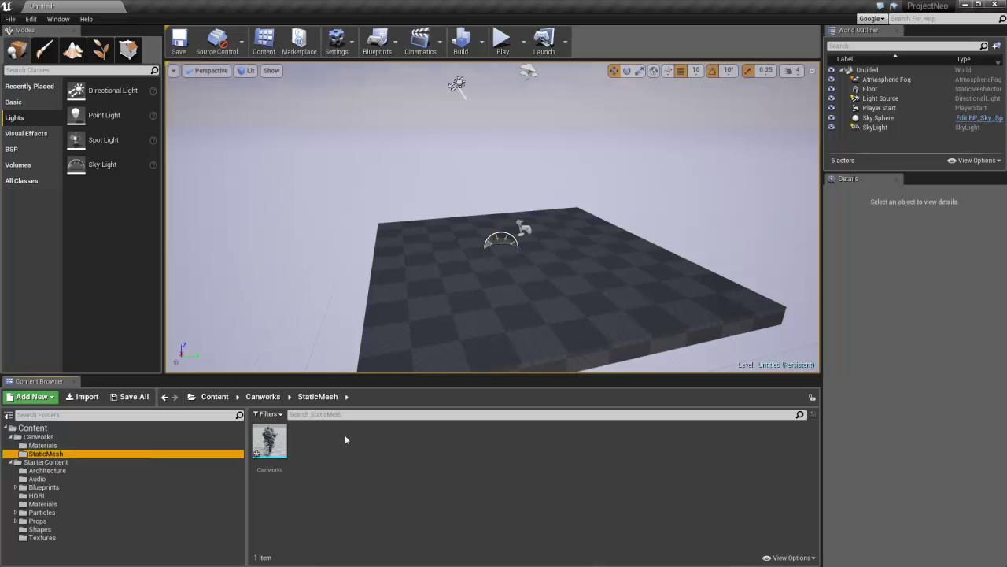
double_click(269, 441)
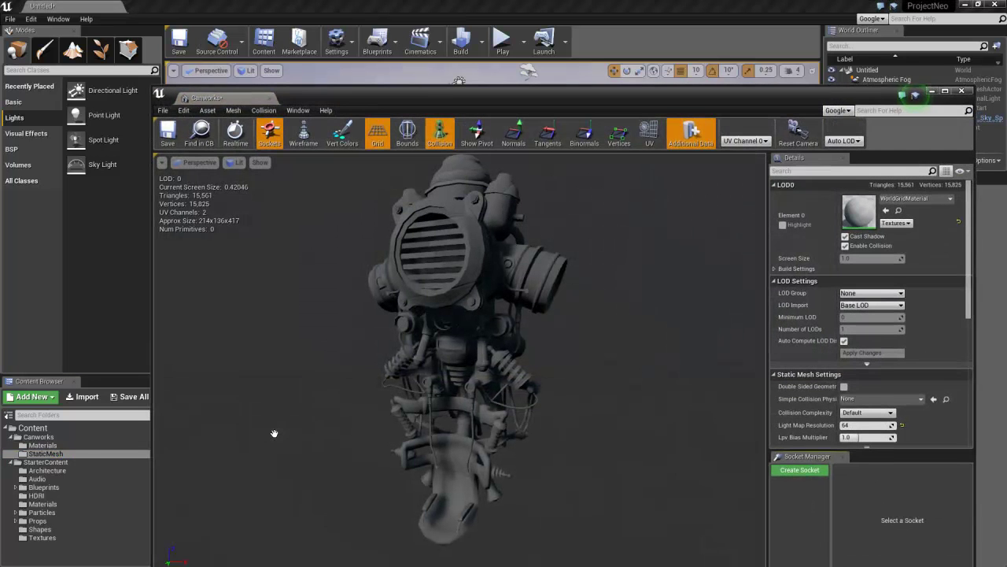
drag(206, 97, 347, 51)
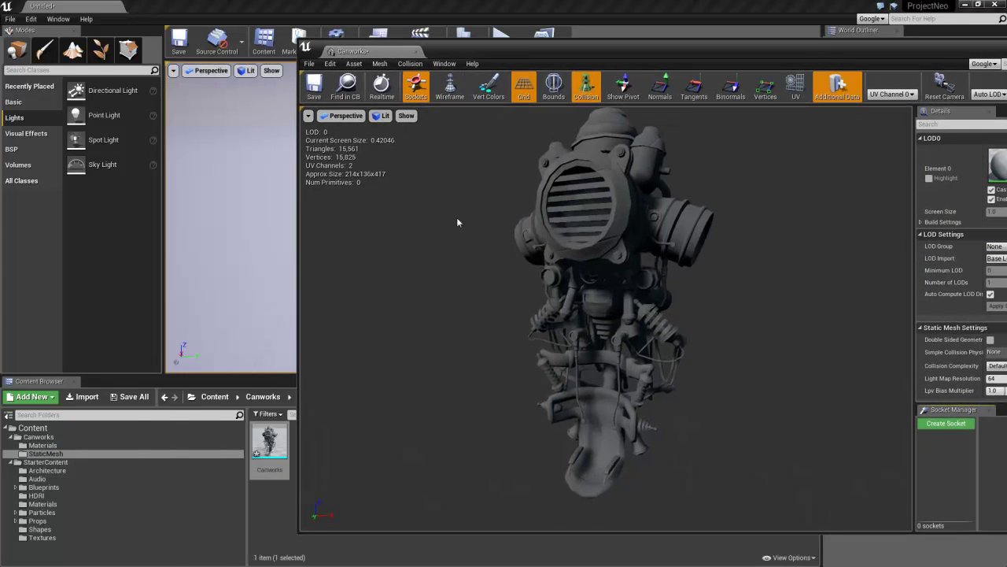
- Assign the M_Canworks material to Element 0, then save and close the mesh editor
click(47, 445)
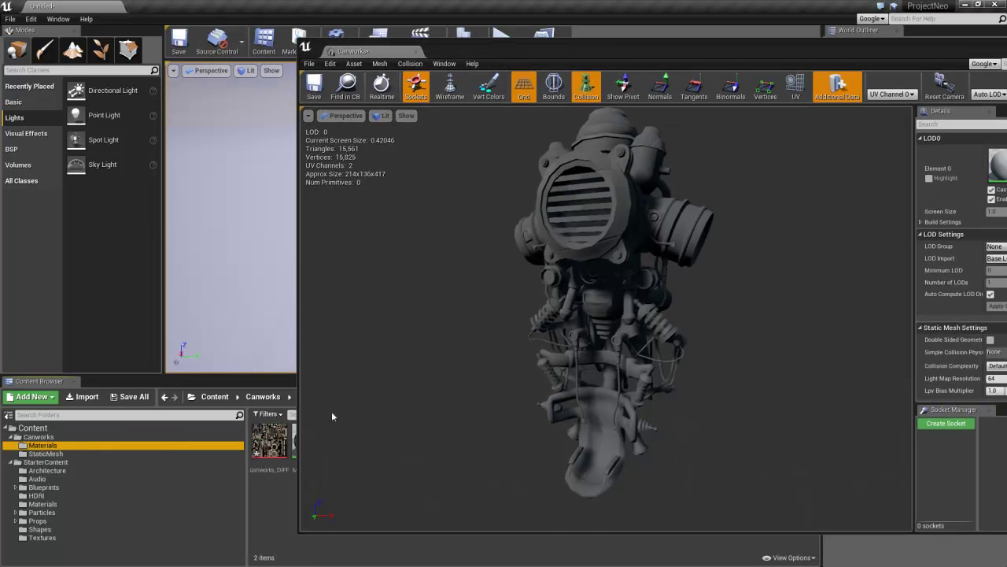
drag(490, 52, 568, 60)
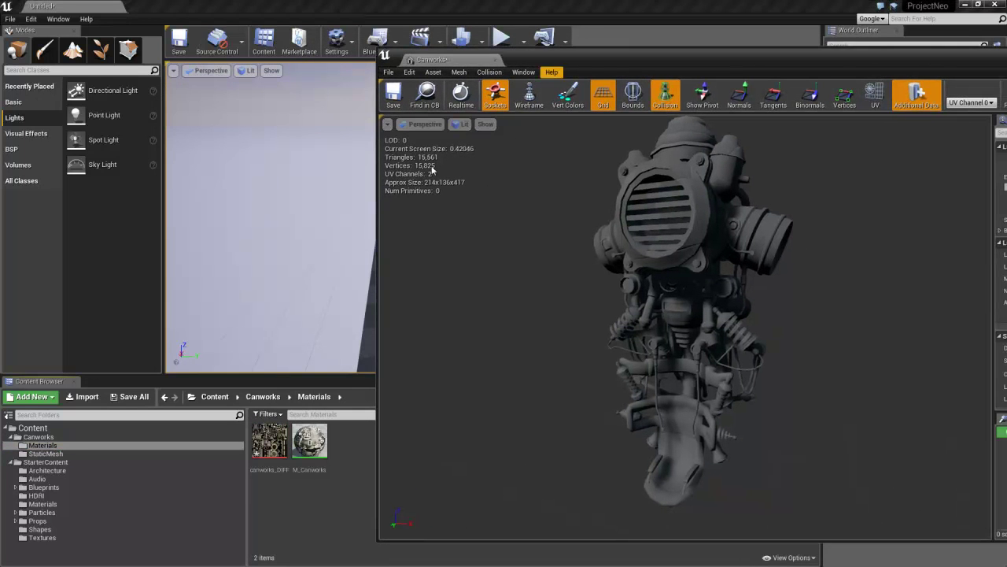
click(309, 441)
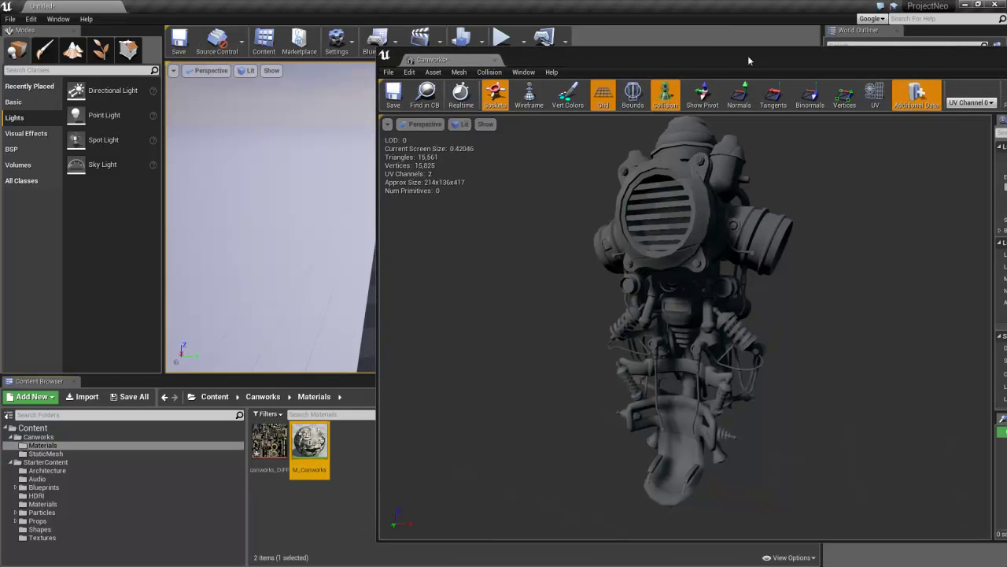
drag(748, 61, 458, 38)
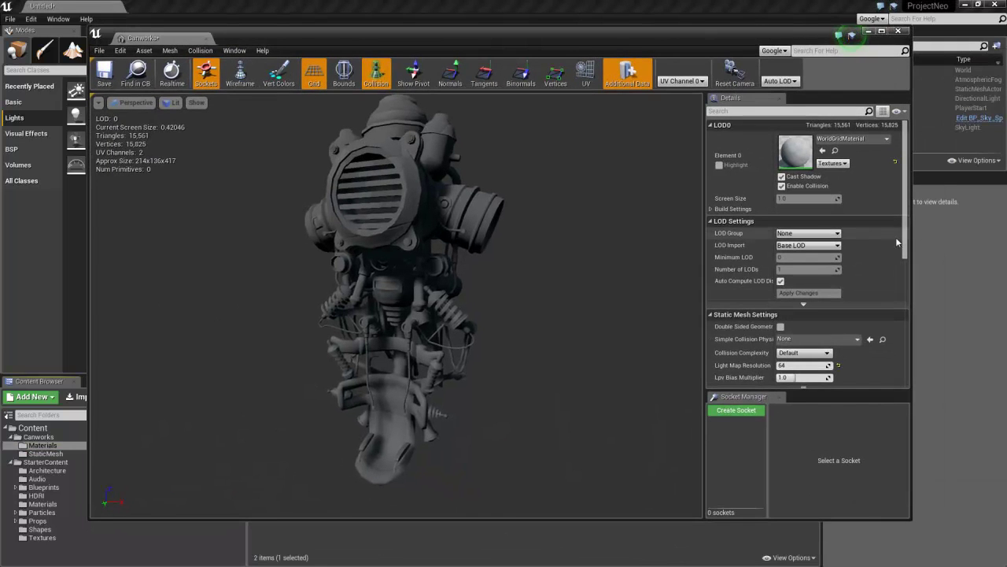
drag(905, 242, 912, 203)
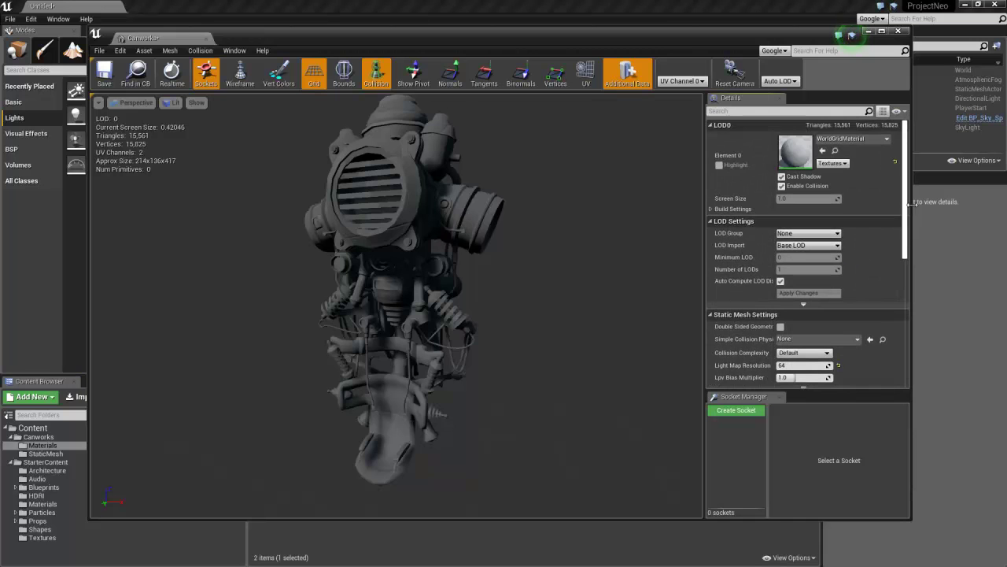
click(823, 151)
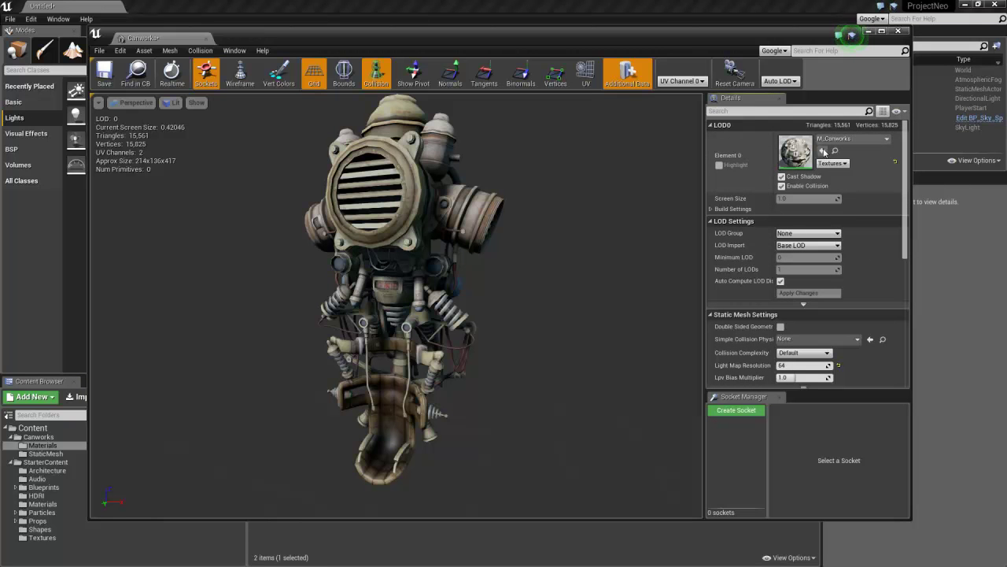
click(107, 82)
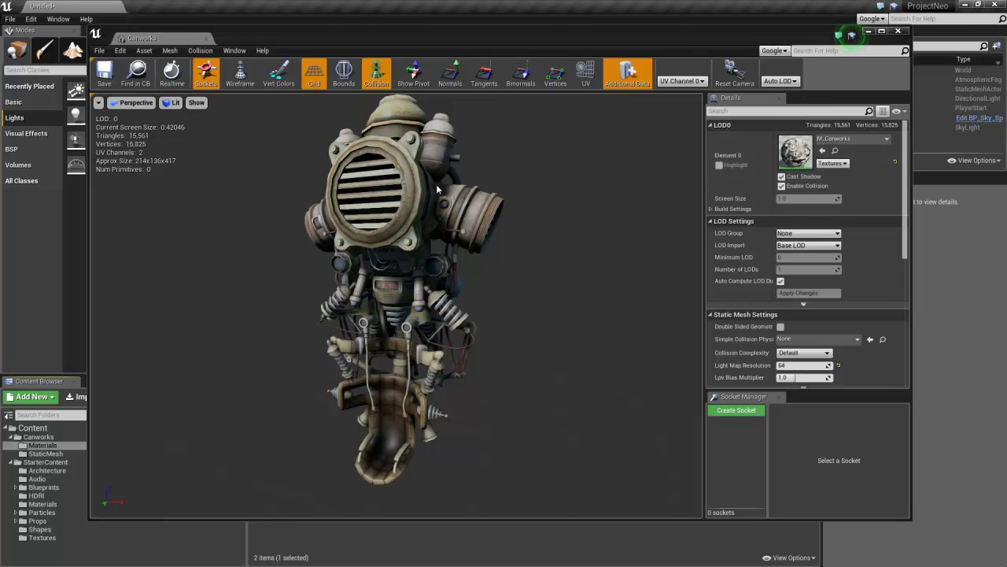
click(898, 31)
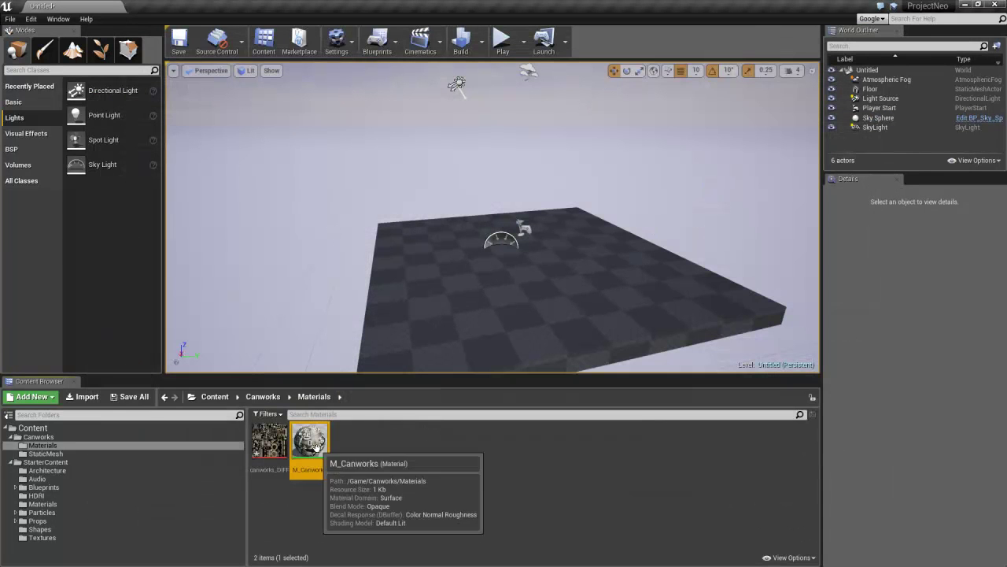
- Place the Canworks mesh in the level and rotate it 90° to stand upright
click(45, 454)
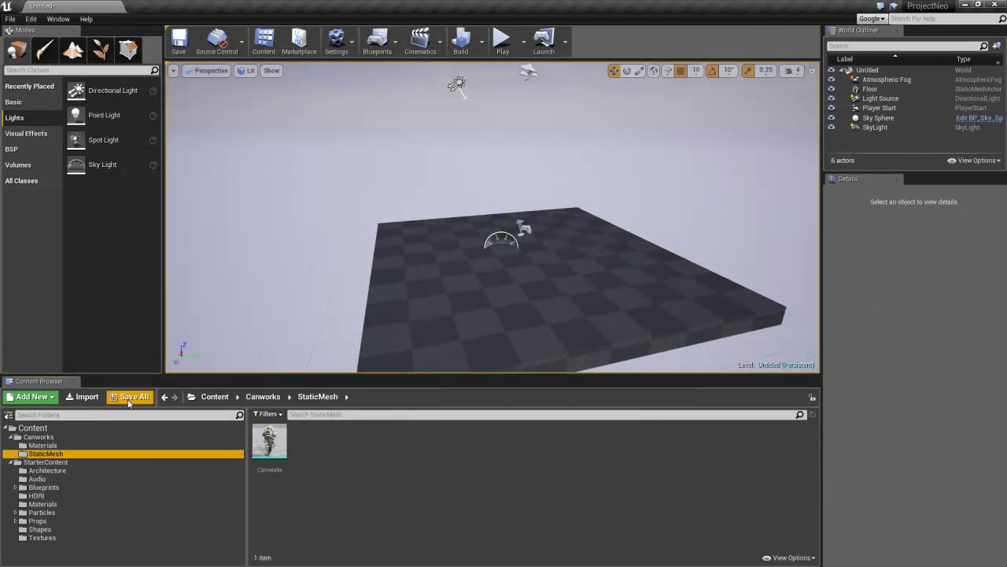
drag(269, 442, 579, 317)
key(e)
alt+drag(652, 286, 615, 209)
- Deselect the robot and orbit the camera to inspect its front and side
click(618, 200)
scroll(596, 213, up, 4)
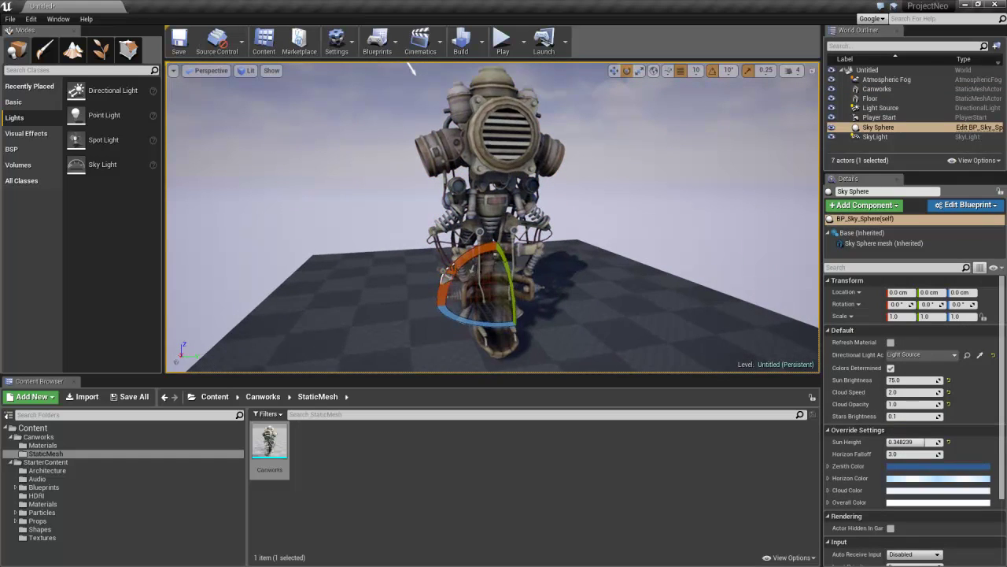
alt+drag(572, 226, 551, 224)
alt+drag(639, 251, 618, 242)
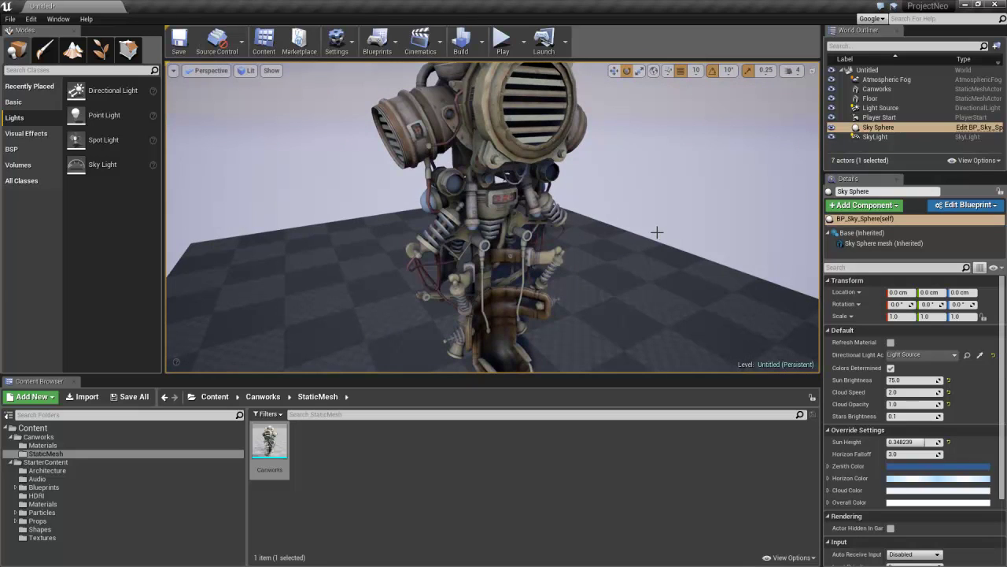